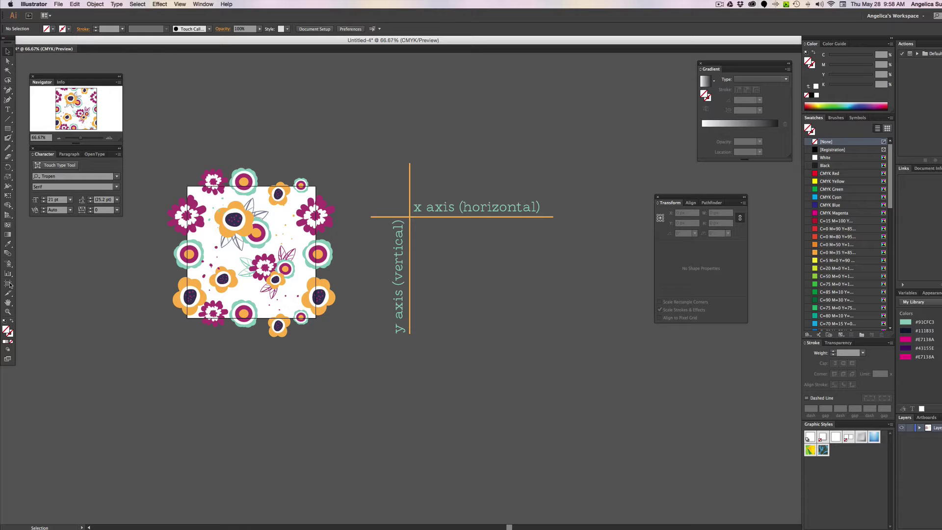
Switch to the Artboard tool to work with the flower tile's 500 px artboard.
left_click(8, 285)
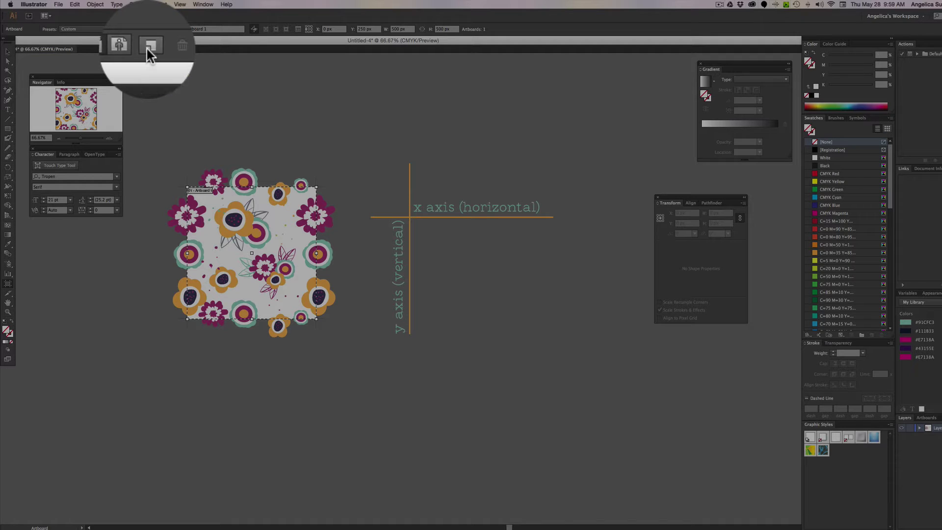
Add a 500 × 500 px artboard to the right of the flower tile and go back to the Selection tool.
left_click(137, 29)
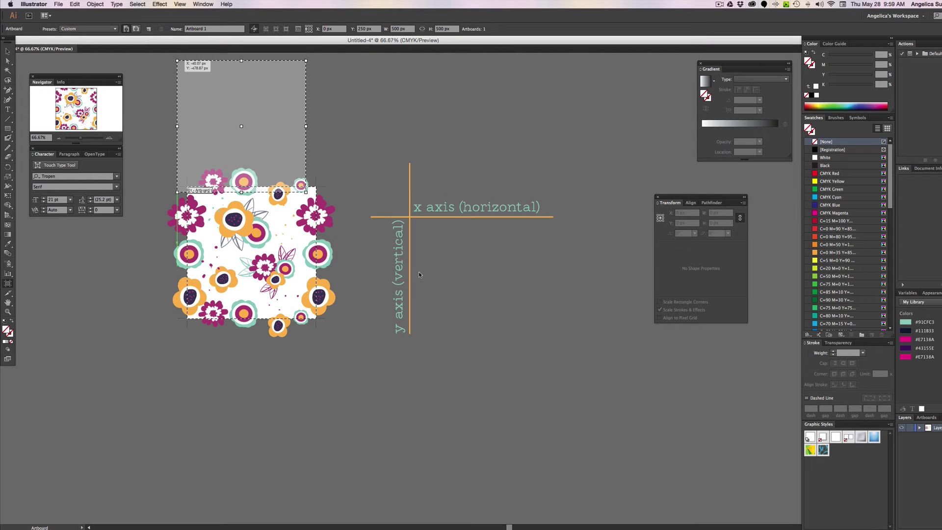
left_click(434, 252)
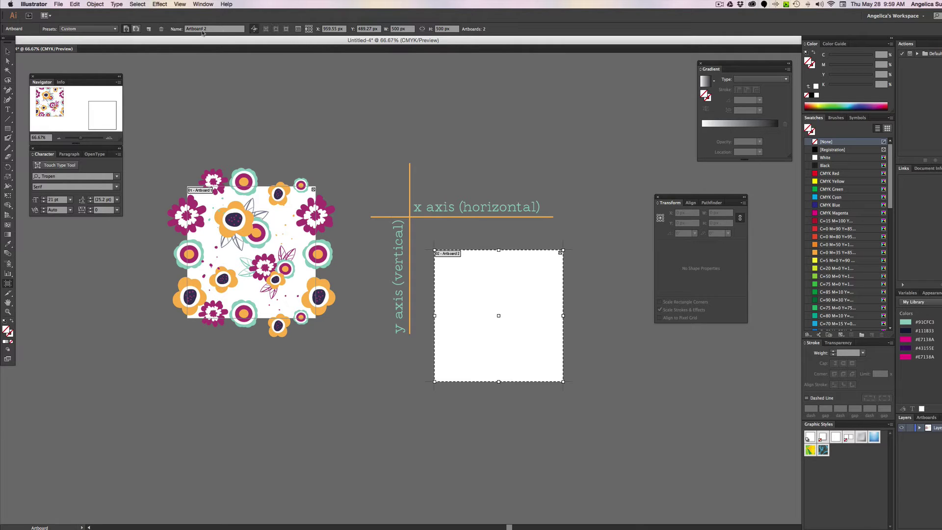
left_click(409, 31)
type("500px")
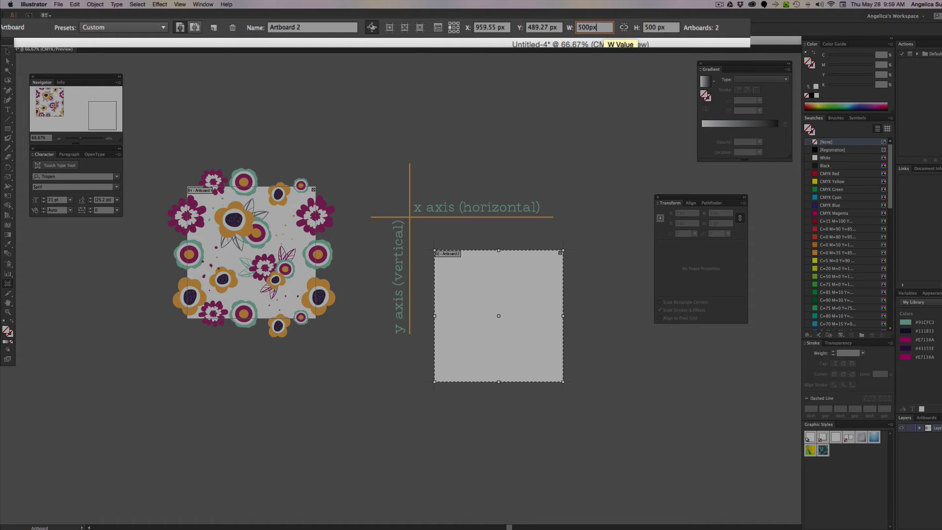
key("Tab")
type("500px")
key("Tab")
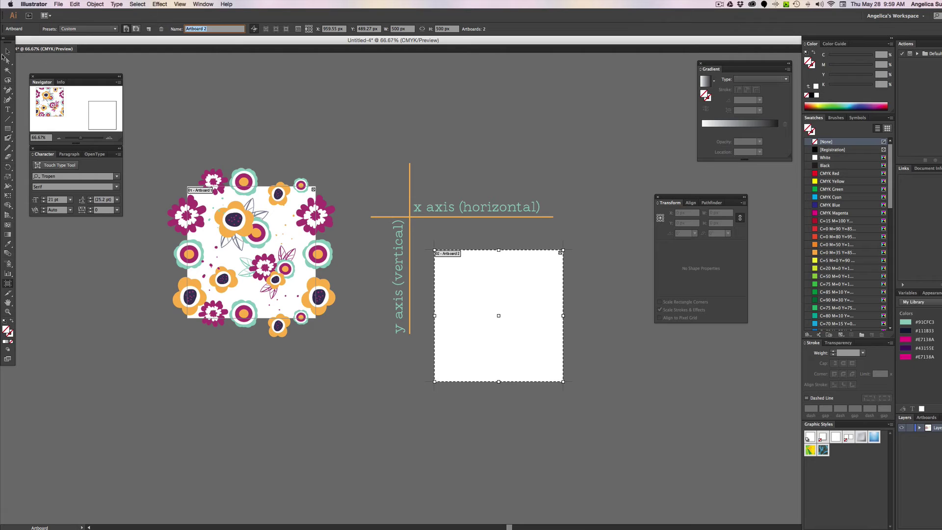
left_click(8, 52)
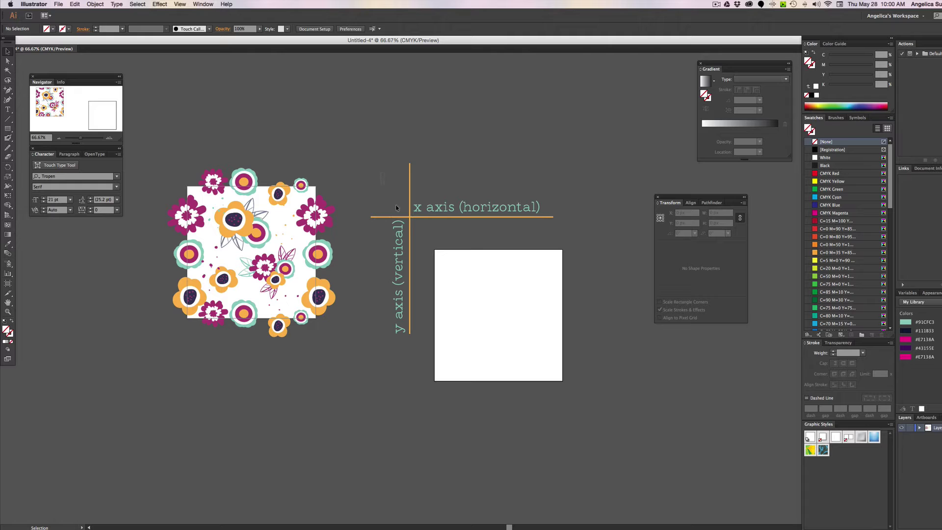
Drag the x/y axis diagram down below the flower tile and deselect it.
left_click(448, 209)
left_click_drag(456, 209, 325, 364)
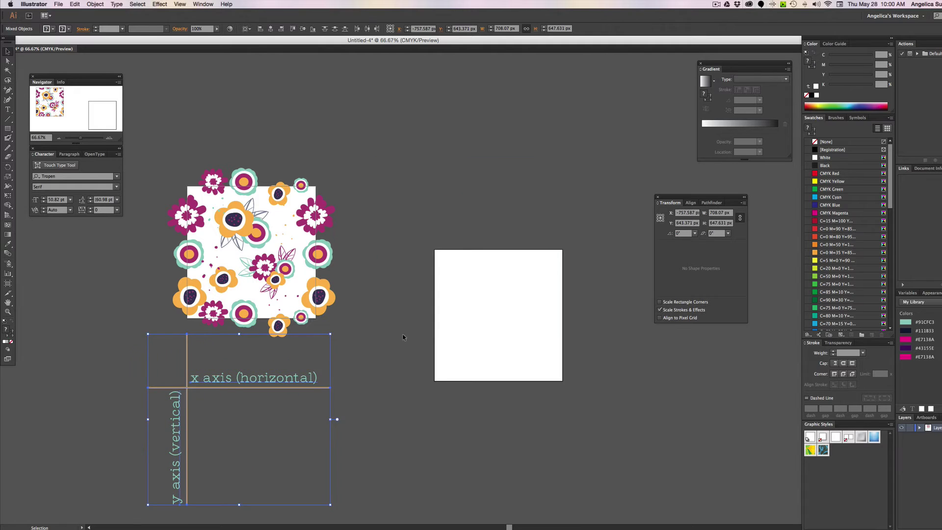
left_click(442, 255)
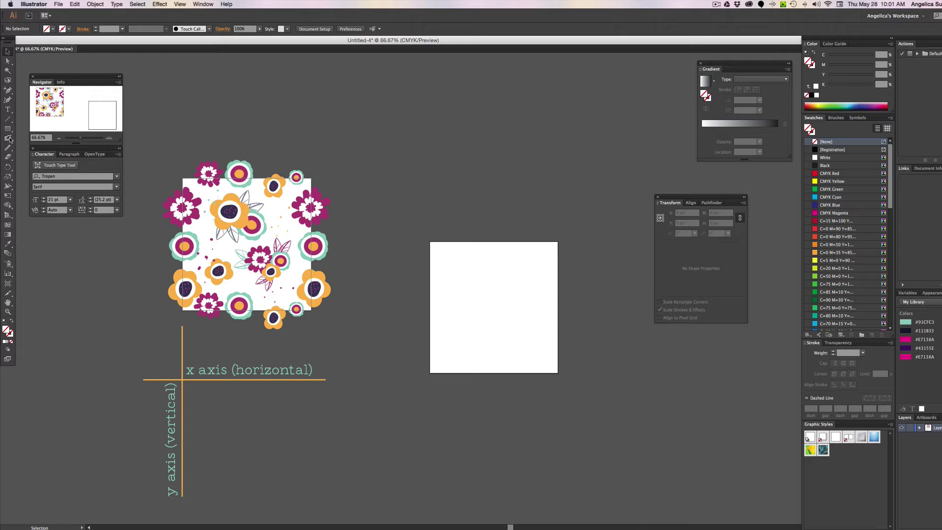
Choose the Blob Brush and set it to 18 pt size with Pressure variation.
left_click_drag(10, 139, 23, 149)
double_click(8, 138)
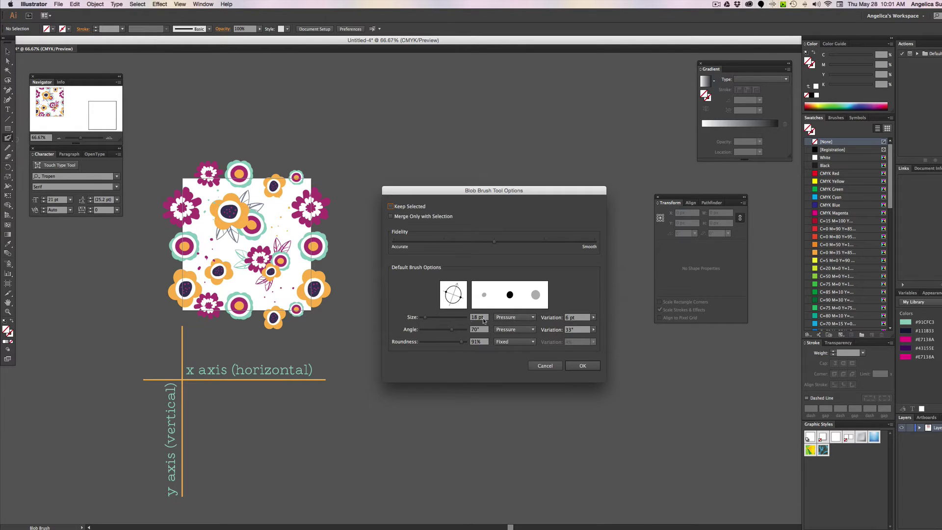
left_click(525, 318)
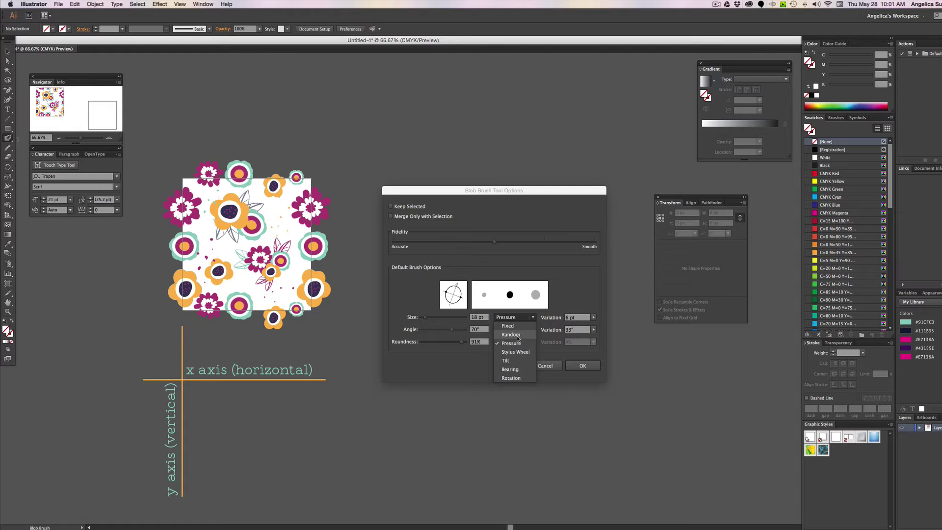
left_click(551, 358)
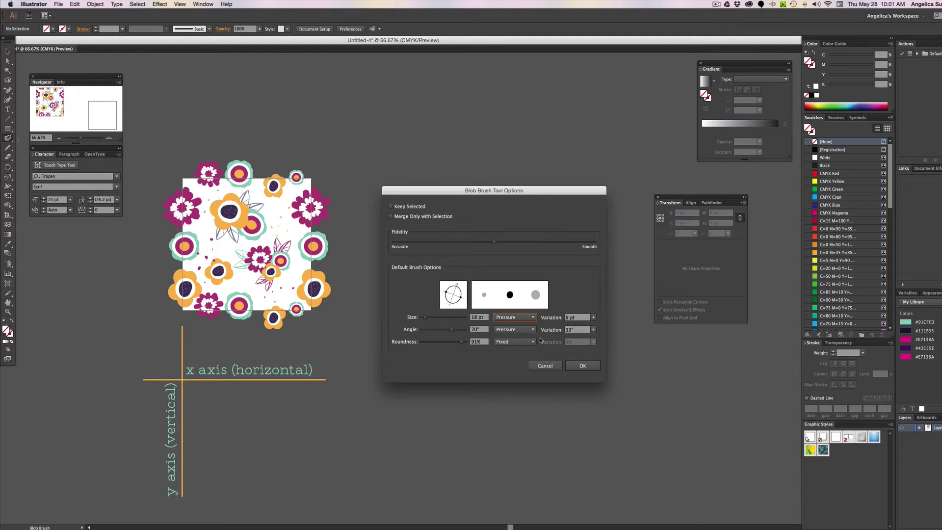
left_click(533, 319)
left_click(548, 359)
left_click(583, 366)
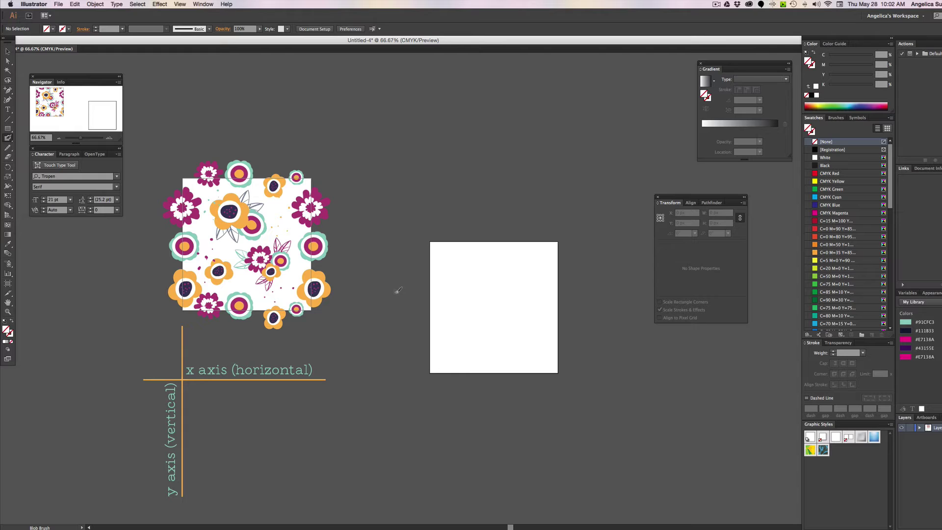
mouse_move(398, 290)
left_mouse_down()
mouse_move(407, 248)
mouse_move(397, 255)
mouse_move(401, 289)
mouse_move(371, 265)
mouse_move(359, 279)
mouse_move(368, 296)
mouse_move(393, 293)
mouse_move(377, 317)
mouse_move(383, 336)
mouse_move(395, 297)
left_mouse_up()
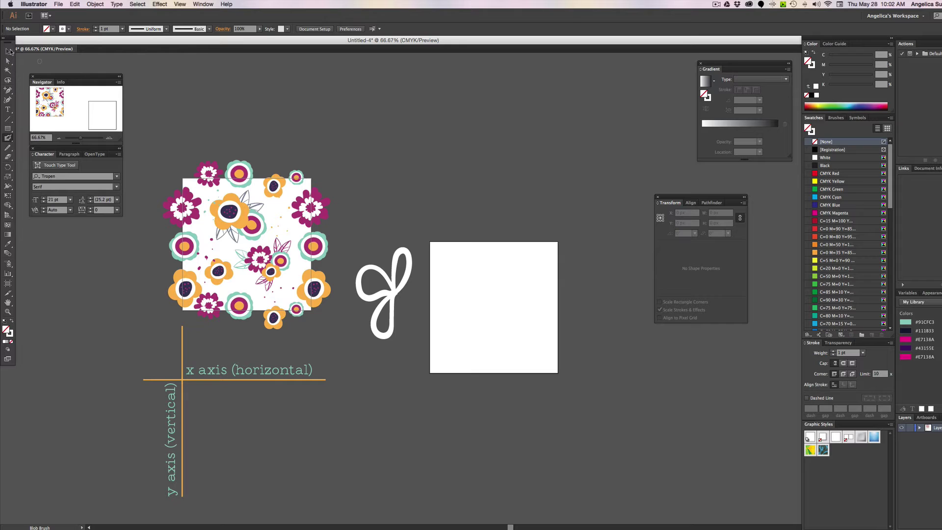
left_click(8, 52)
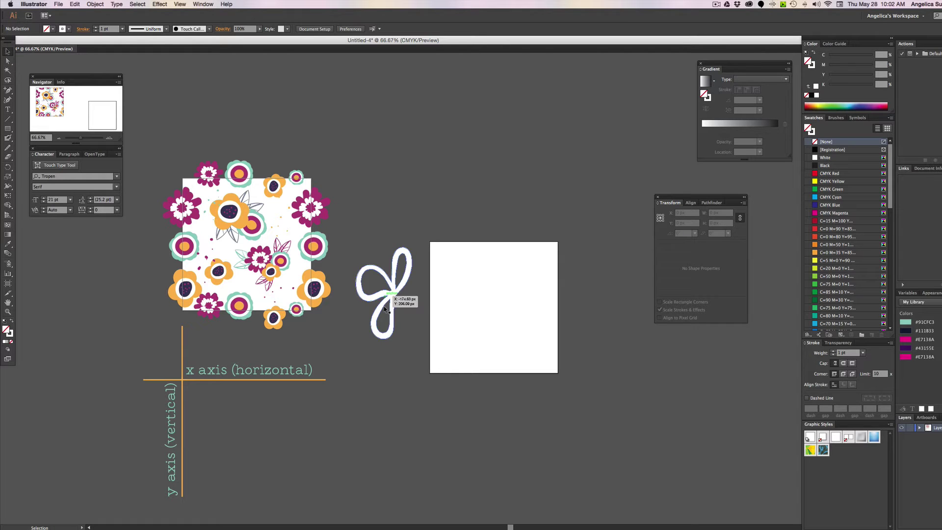
left_click_drag(394, 303, 409, 207)
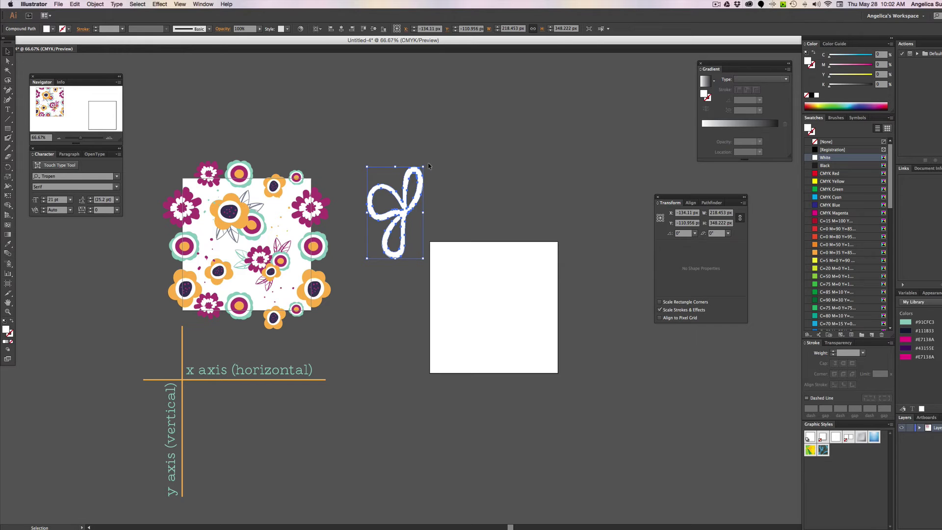
left_click_drag(428, 164, 459, 245)
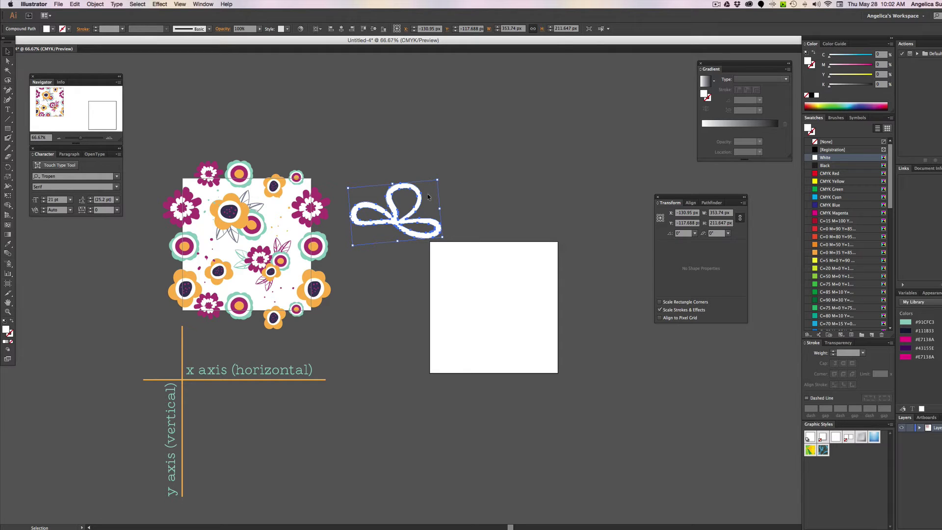
key("Delete")
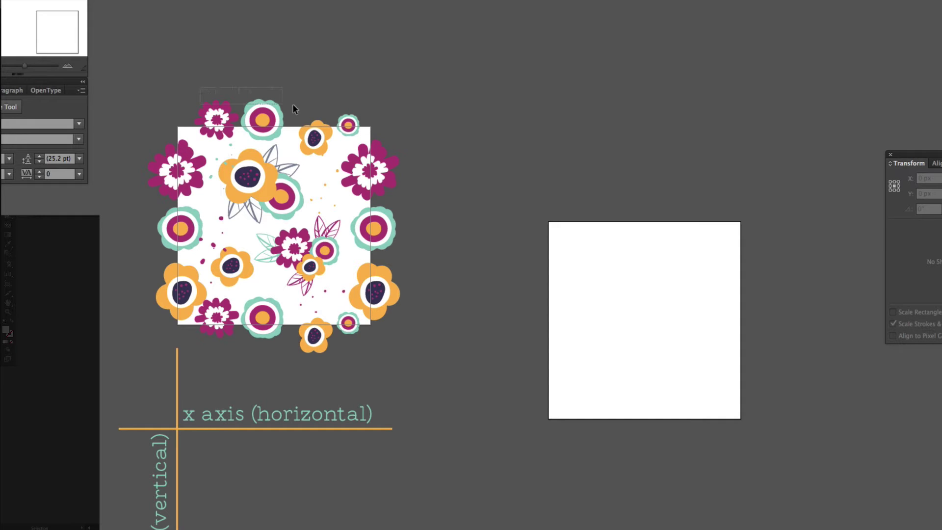
Marquee-select the flower tile artwork, ungroup it, then deselect.
left_click_drag(293, 105, 362, 120)
right_click(310, 128)
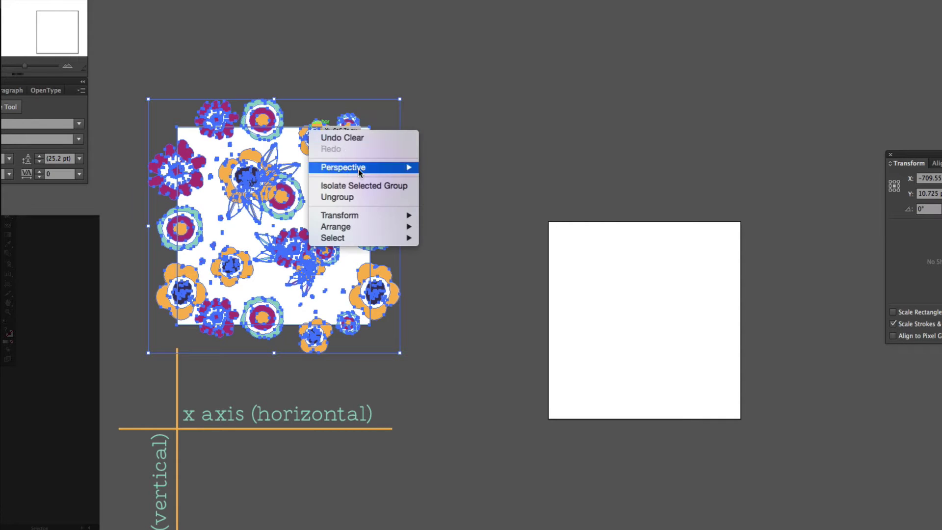
left_click(352, 198)
left_click(290, 59)
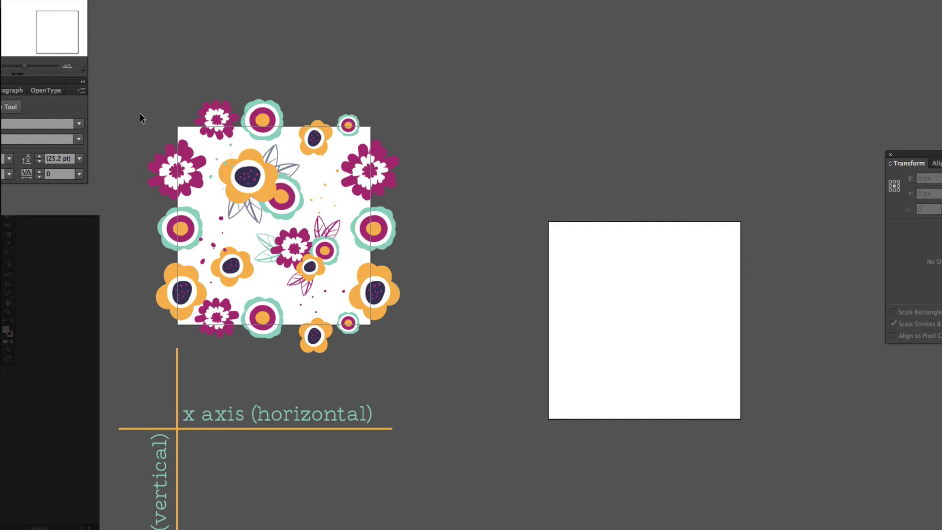
Alt-drag copies of the four top-edge flowers (magenta, teal, orange, small corner flower) to Artboard 2's top edge.
left_click(226, 117)
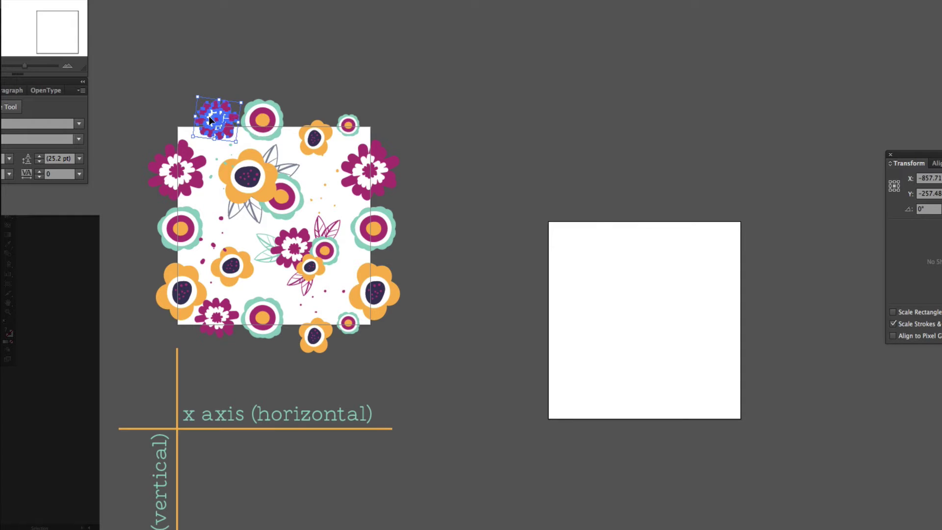
left_click_drag(219, 120, 577, 218)
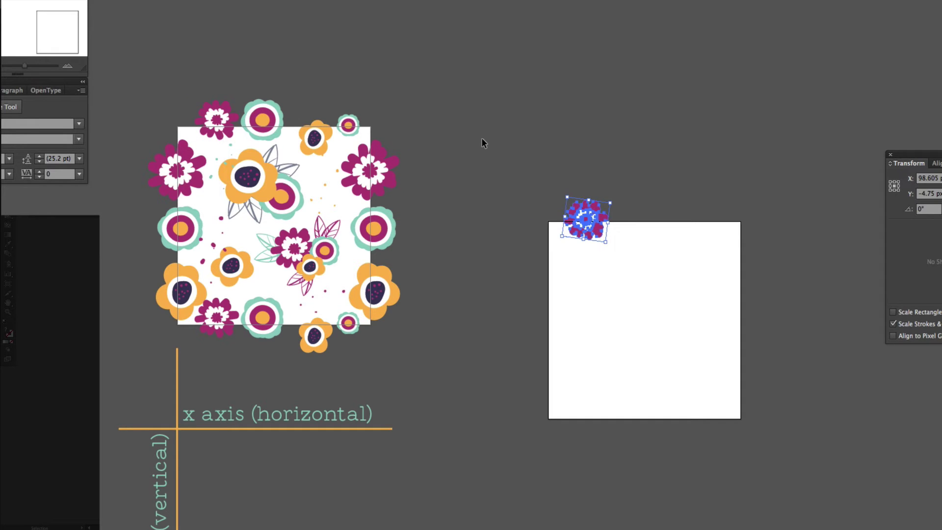
left_click(481, 137)
left_click(274, 115)
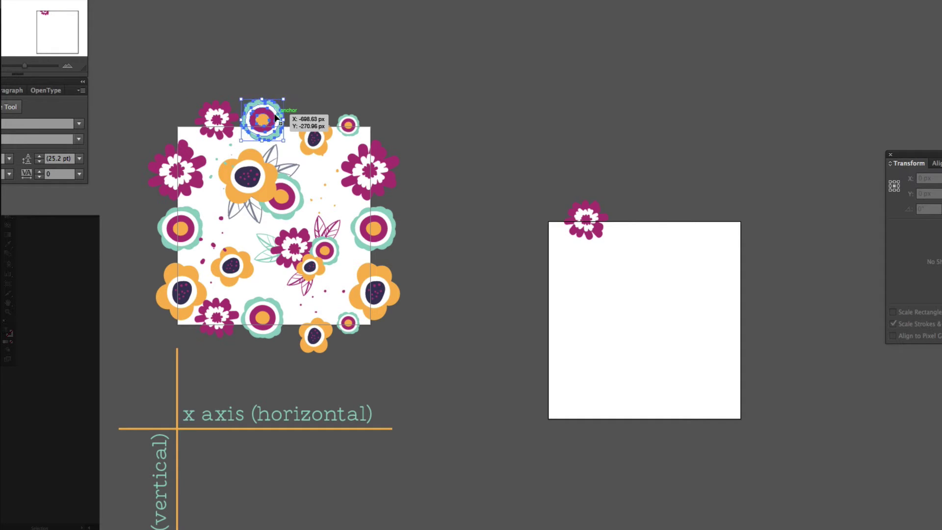
left_click_drag(274, 116, 646, 216)
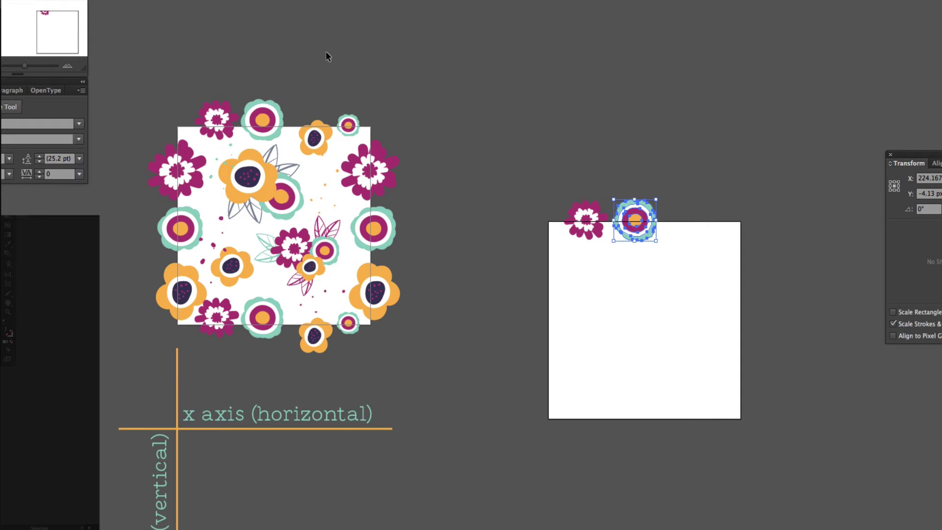
left_click(349, 147)
left_click_drag(323, 141, 695, 231)
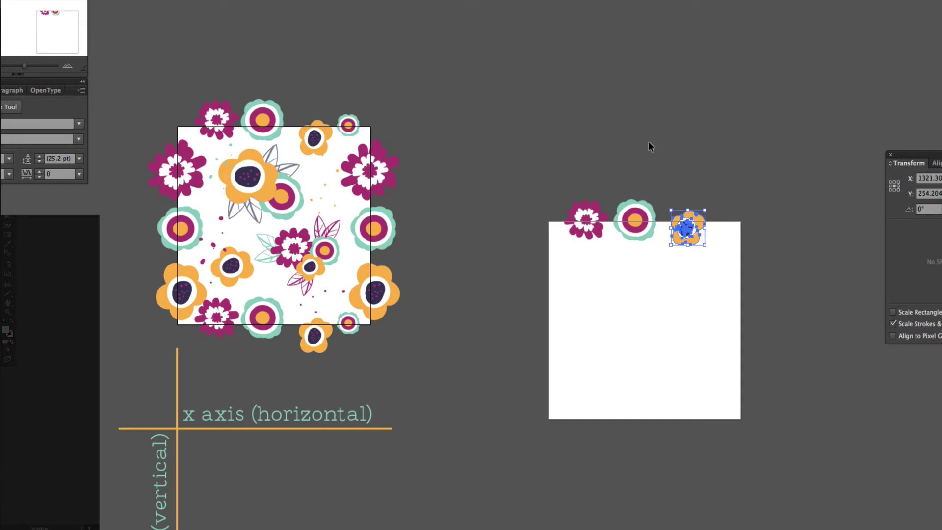
left_click(649, 140)
left_click(347, 118)
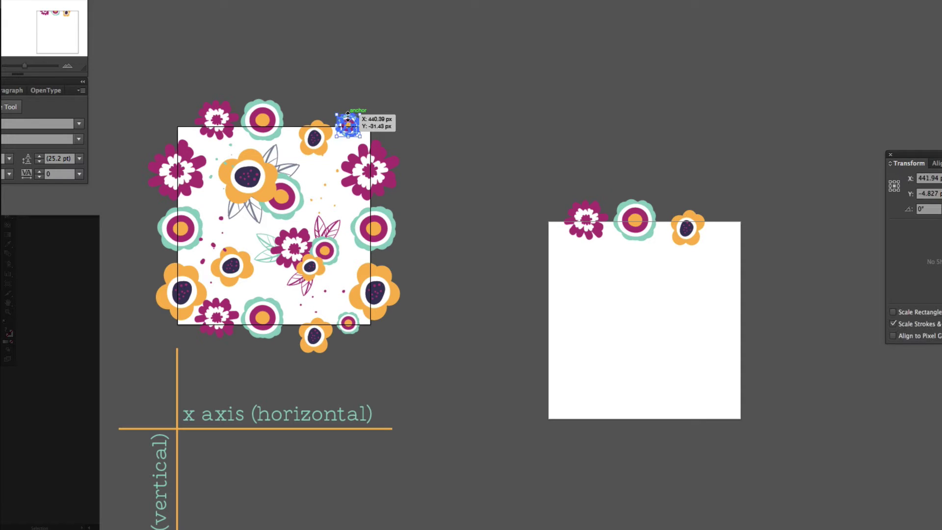
left_click_drag(348, 117, 727, 221)
left_click(495, 133)
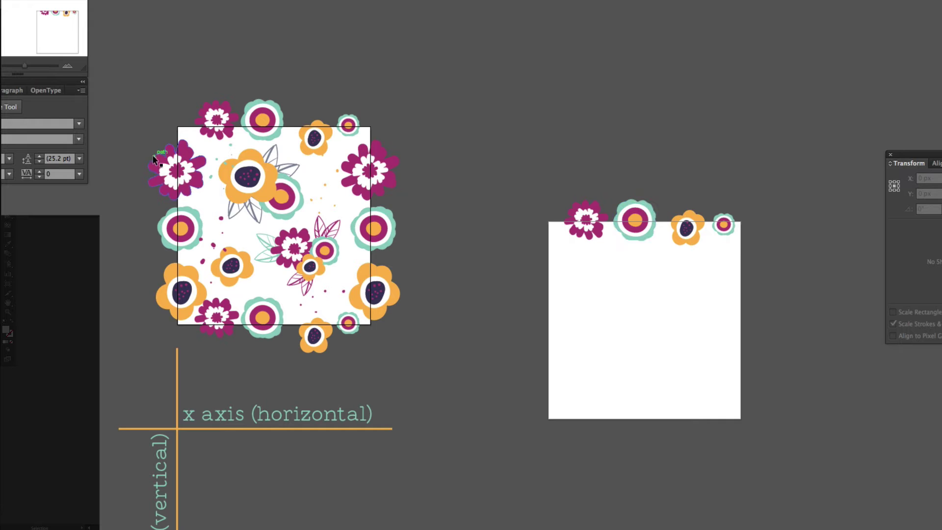
Alt-drag copies of the left-edge magenta, teal and orange flowers onto Artboard 2's left edge.
left_click_drag(165, 161, 541, 259)
left_click(181, 225)
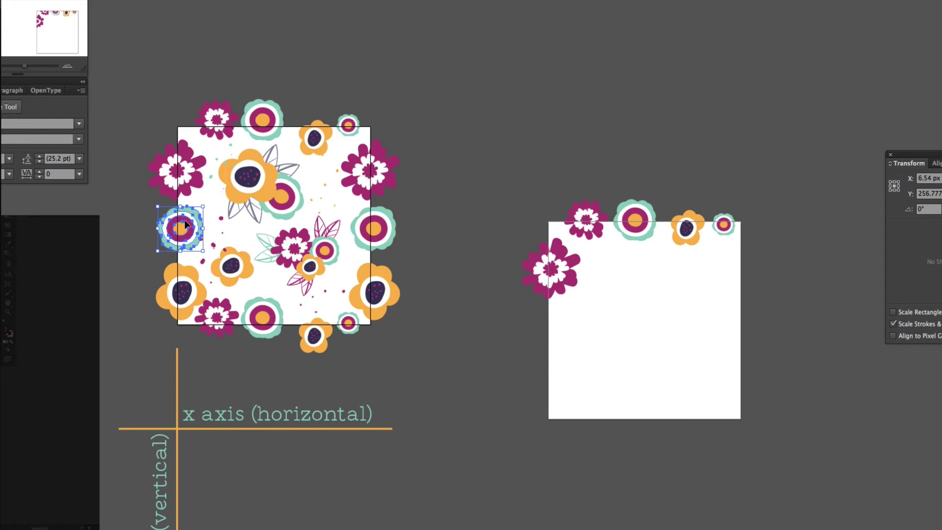
left_click_drag(180, 225, 548, 323)
left_click(190, 286)
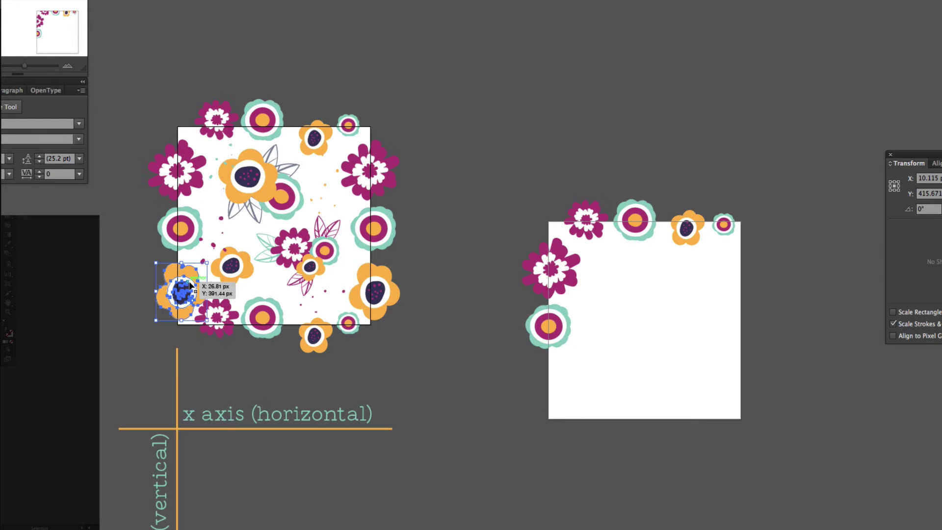
left_click_drag(190, 286, 555, 378)
left_click(442, 401)
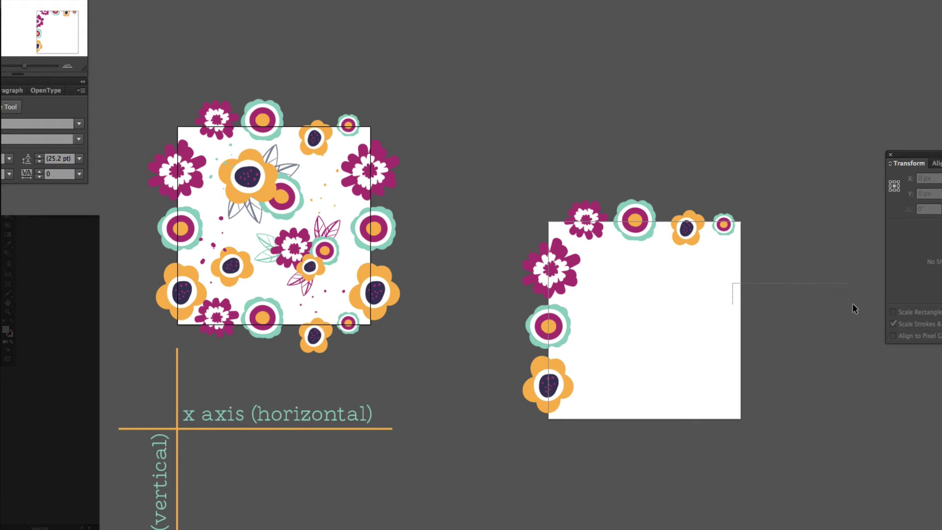
left_click_drag(853, 302, 747, 277)
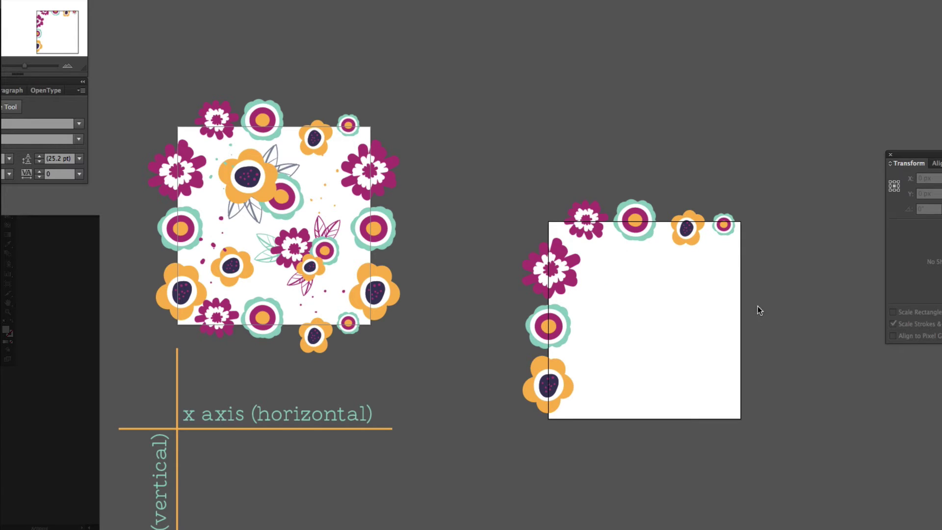
Switch back to the Artboard tool (Shift+O) with the 500 × 500 px Artboard 2 active.
key("shift+o")
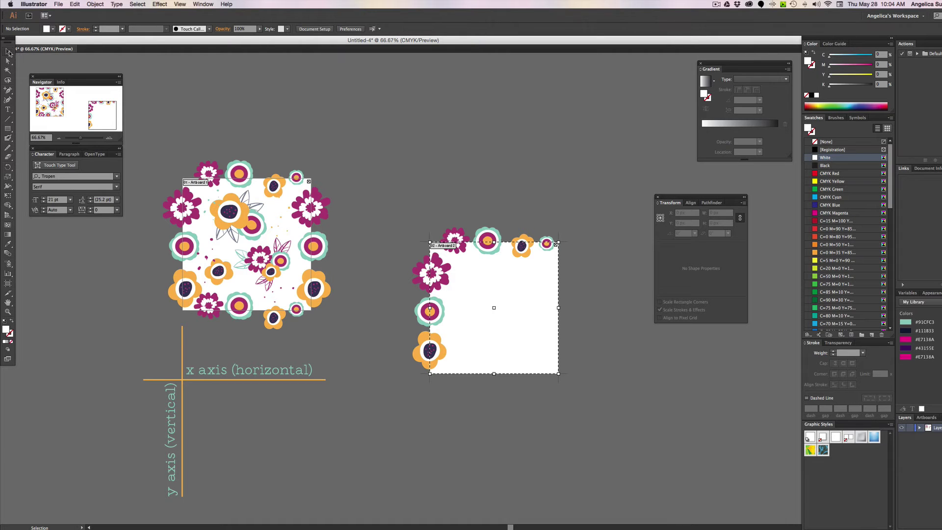
Copy the top row of four flowers with Transform > Move, Horizontal 0 px, Vertical 500 px.
left_click(8, 52)
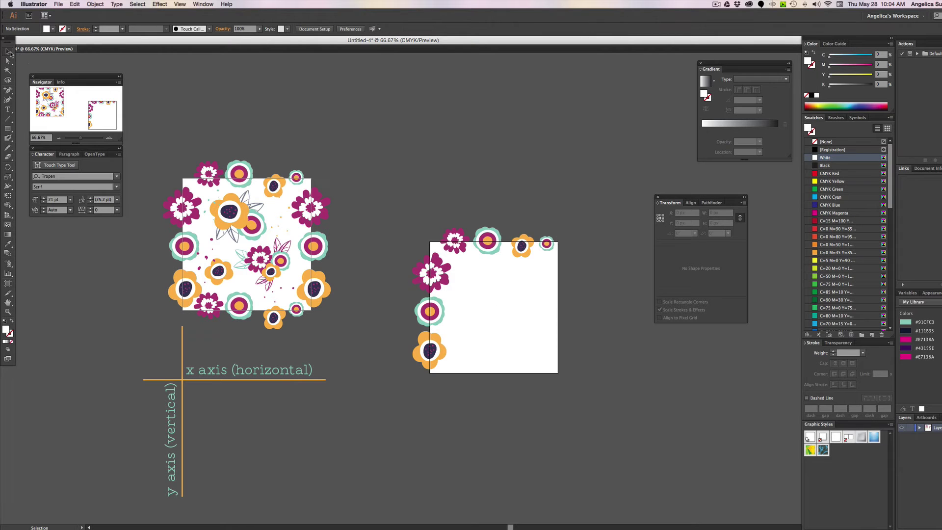
left_click(464, 237)
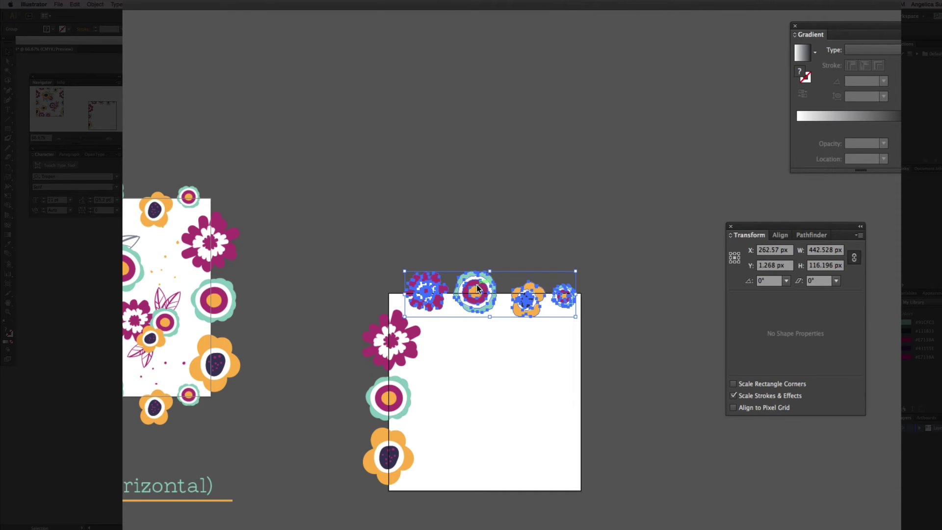
right_click(478, 290)
mouse_move(547, 378)
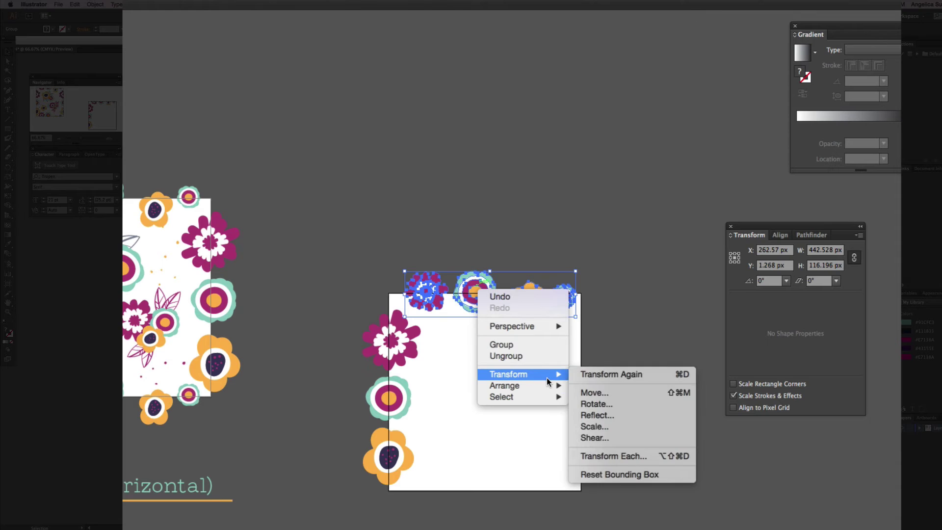
left_click(608, 393)
left_click_drag(576, 342, 437, 5)
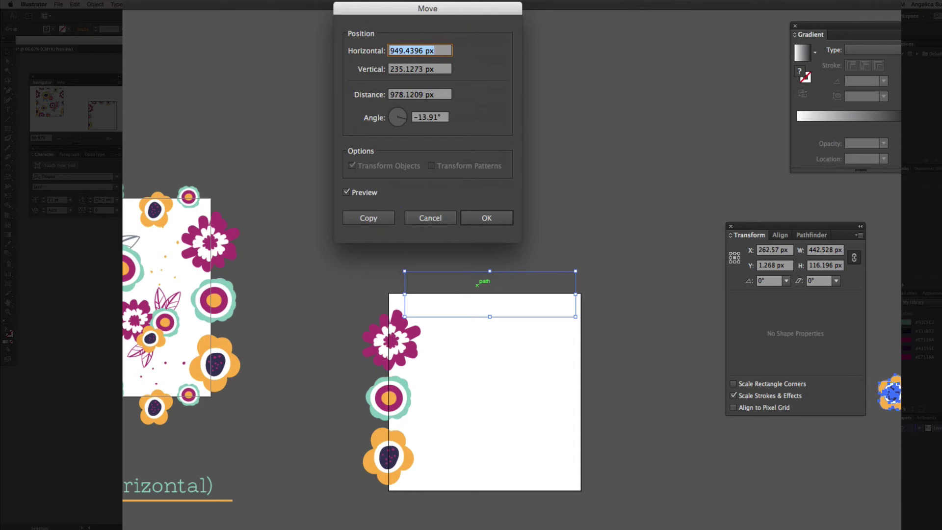
type("0")
key("Tab")
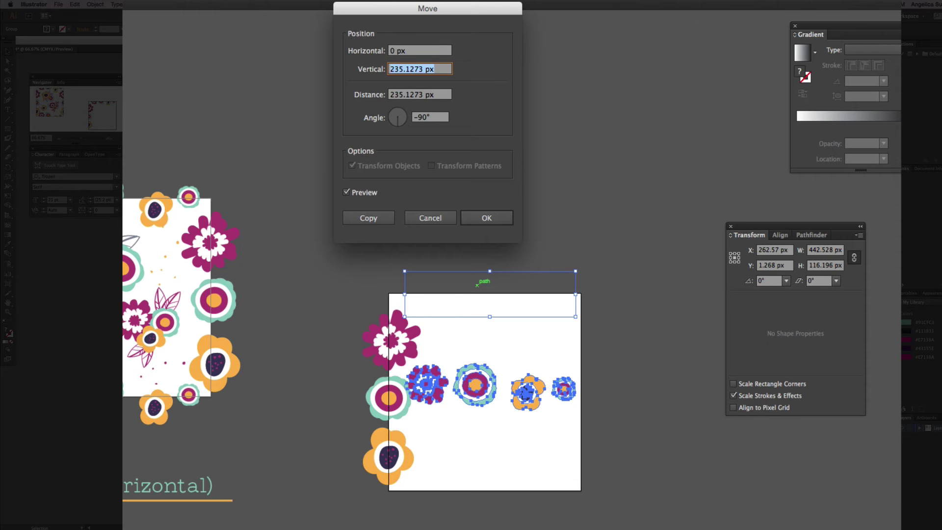
type("500")
key("Tab")
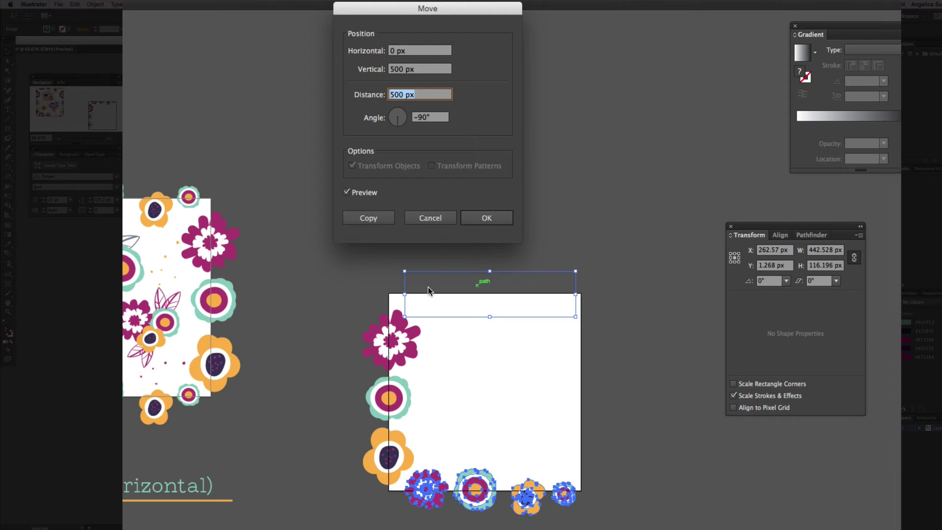
left_click(379, 219)
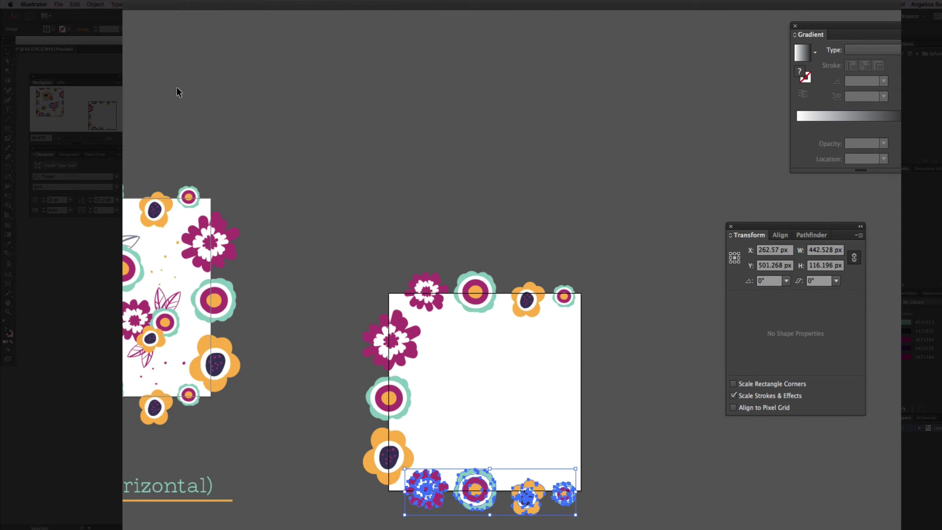
Marquee-select the left column of border flowers and group them.
left_click(345, 441)
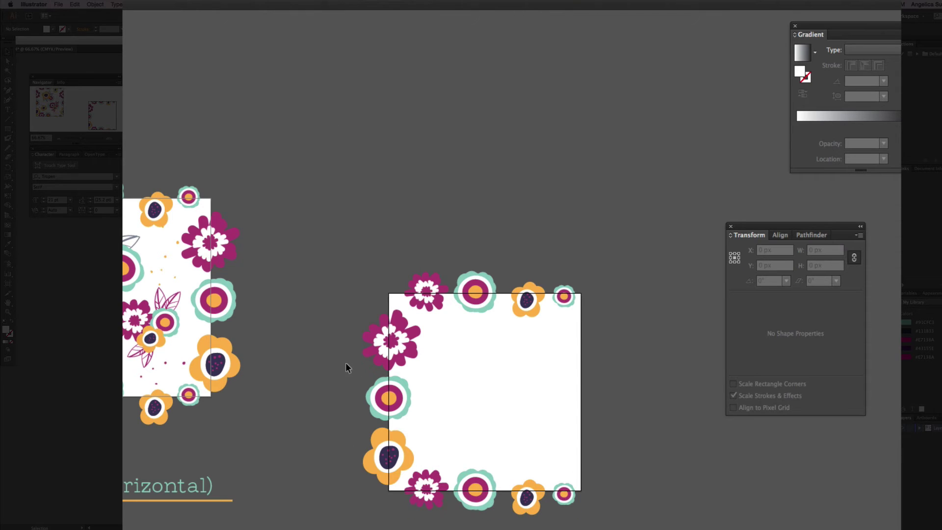
left_click_drag(365, 278, 388, 480)
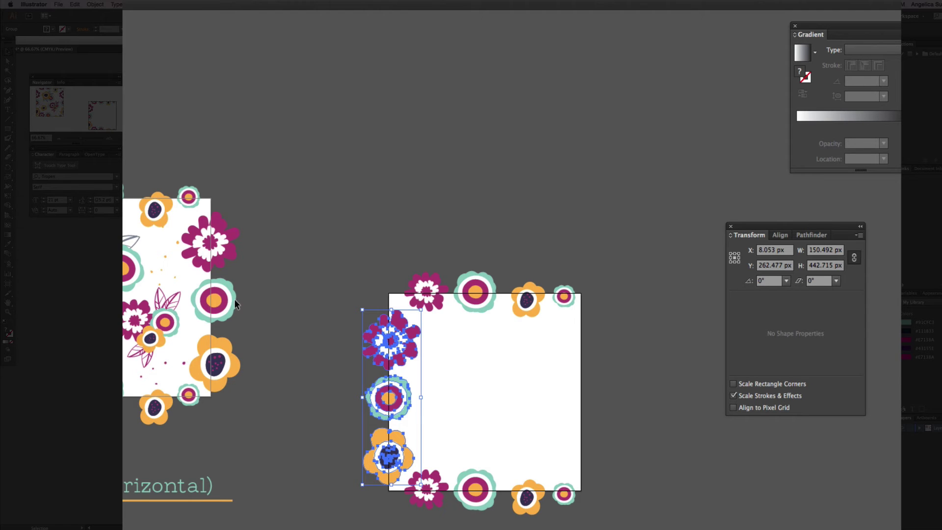
right_click(397, 345)
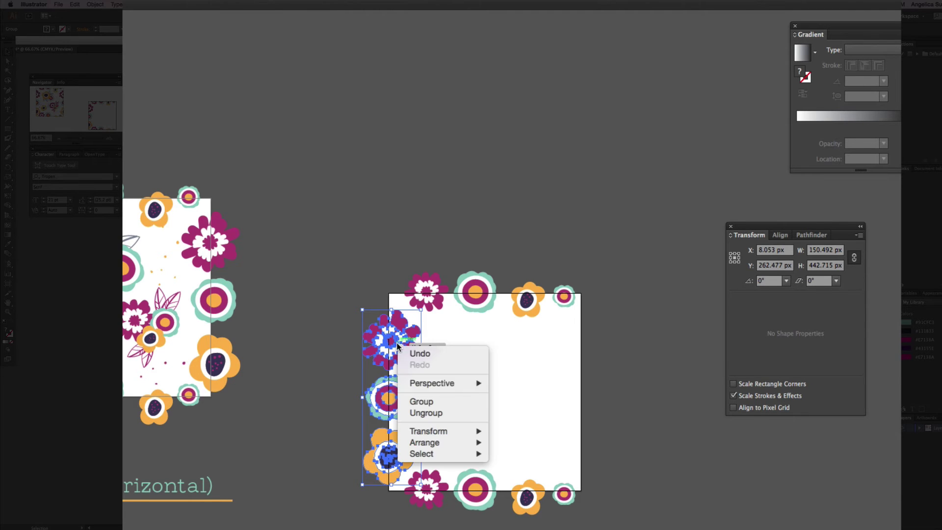
left_click(424, 405)
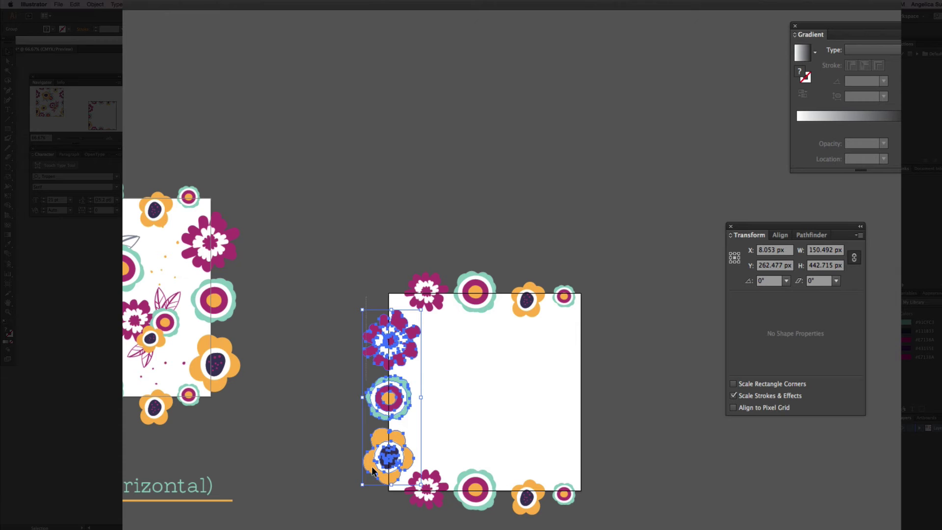
Copy the grouped column with Transform > Move, Horizontal 500 px, Vertical 0 px, then deselect.
right_click(383, 336)
mouse_move(424, 420)
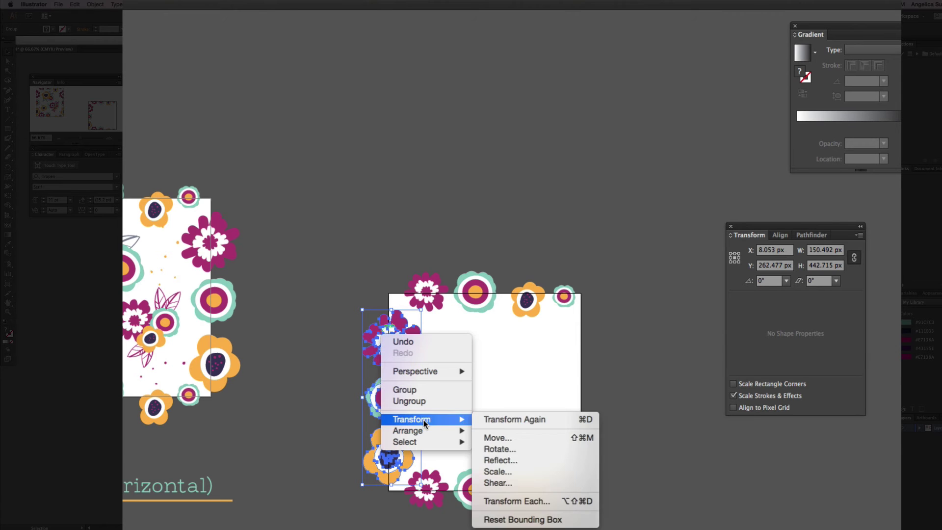
left_click(518, 438)
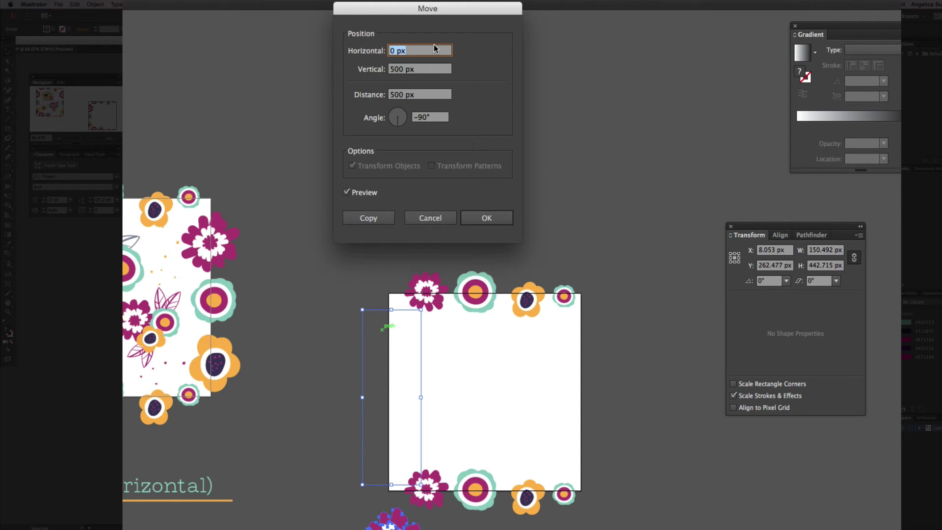
type("500 px")
key("Tab")
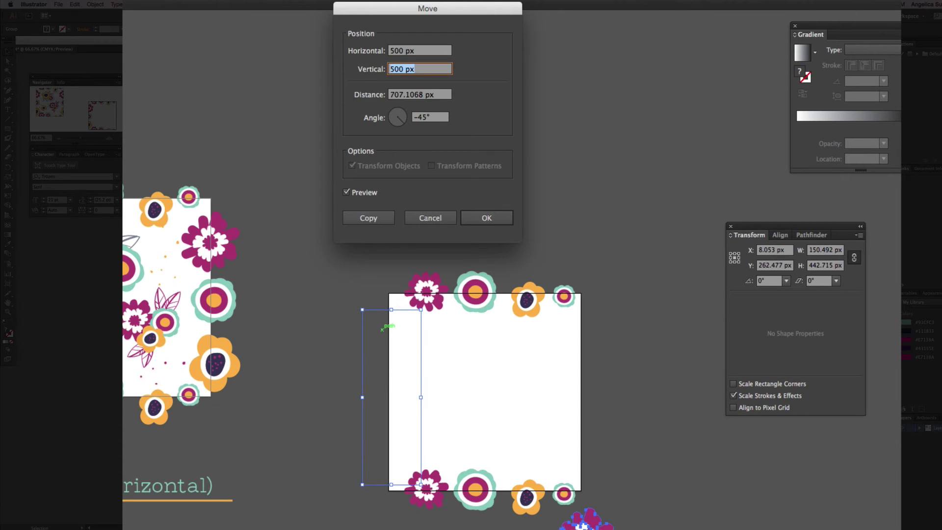
type("0")
key("Tab")
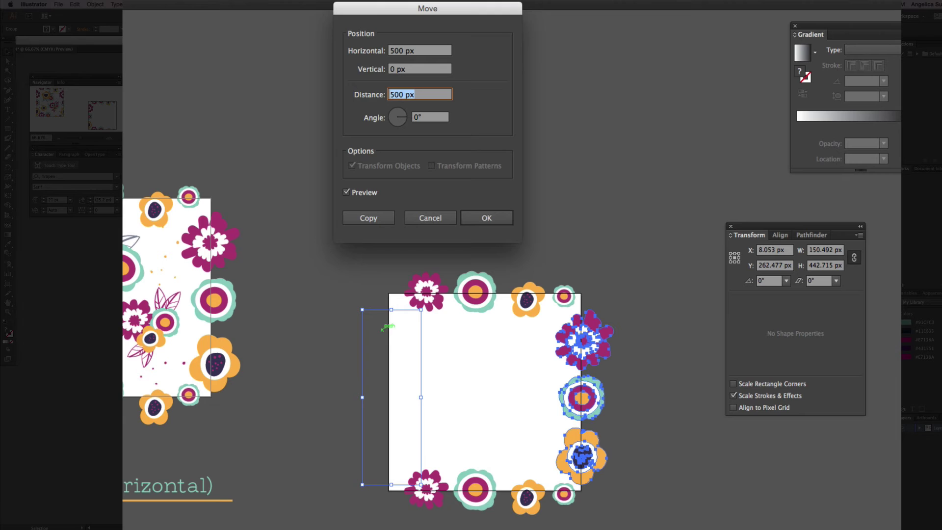
left_click(373, 220)
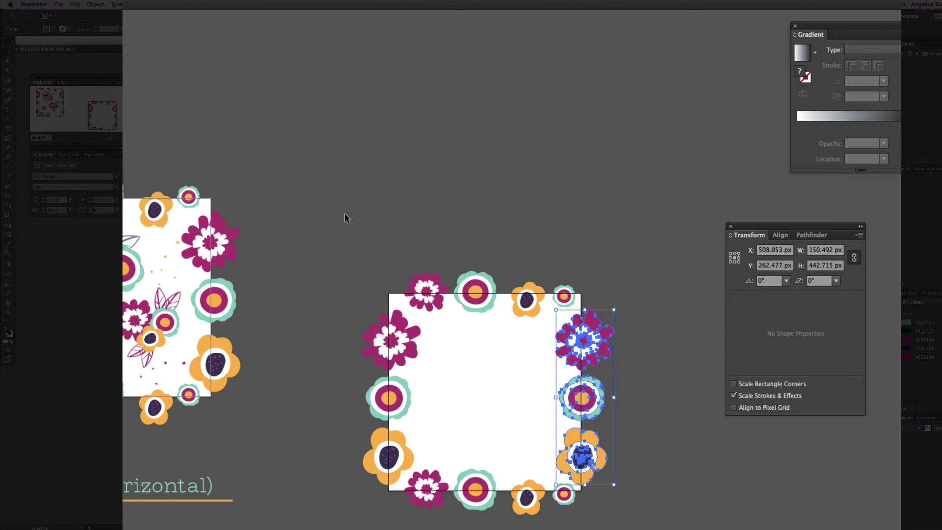
left_click(345, 215)
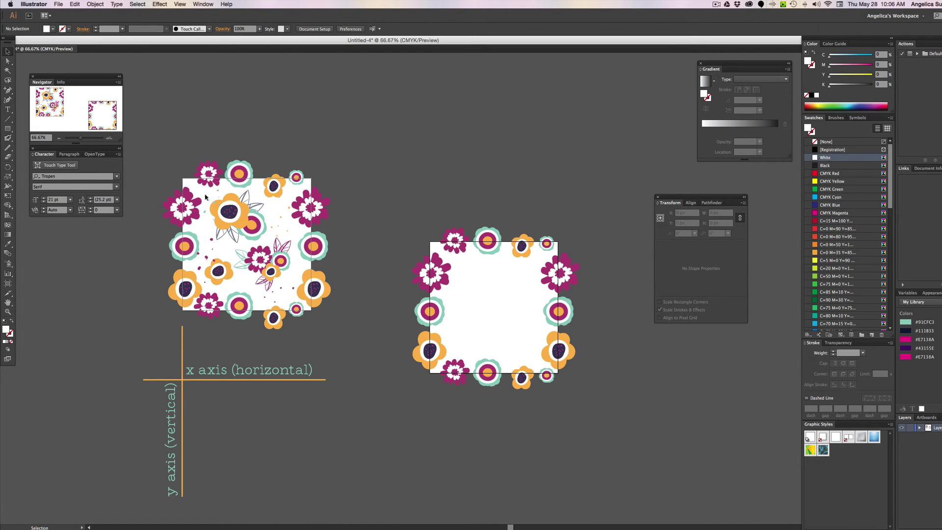
Select the left tile's interior flowers and leaves, excluding the background and border flowers.
left_click(261, 227)
left_click_drag(260, 227, 261, 227)
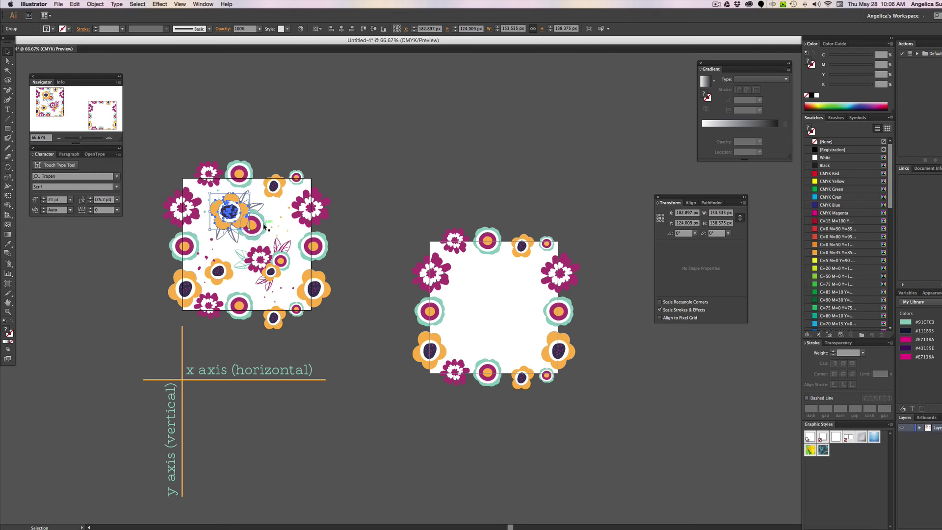
left_click(260, 217, "shift")
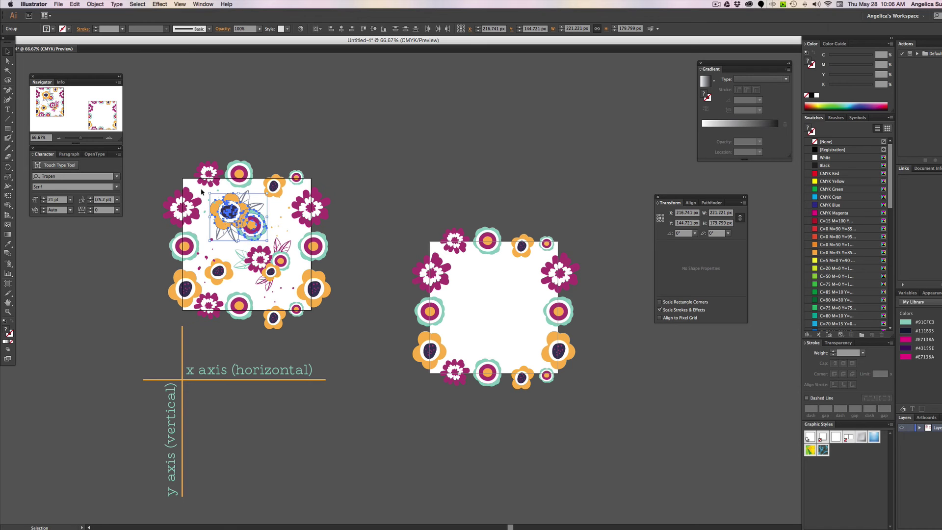
left_click_drag(201, 189, 290, 293)
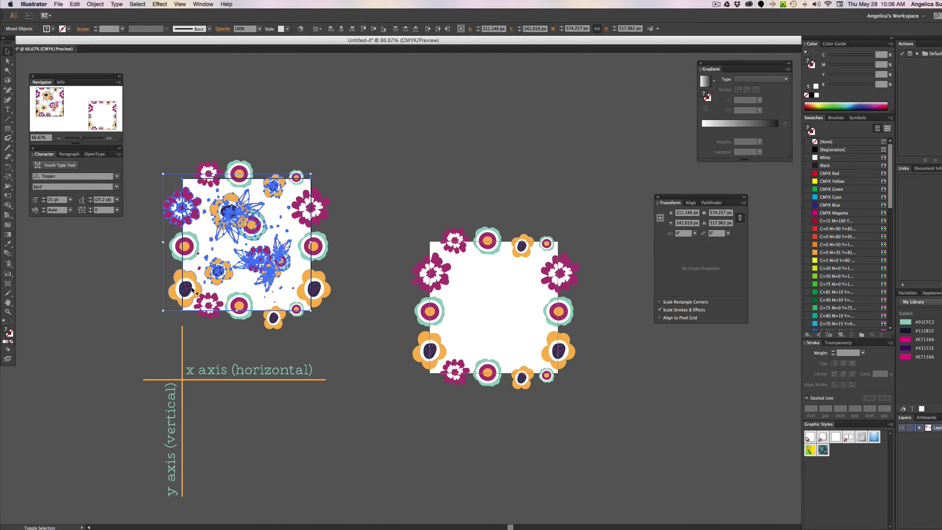
left_click(289, 193, "shift")
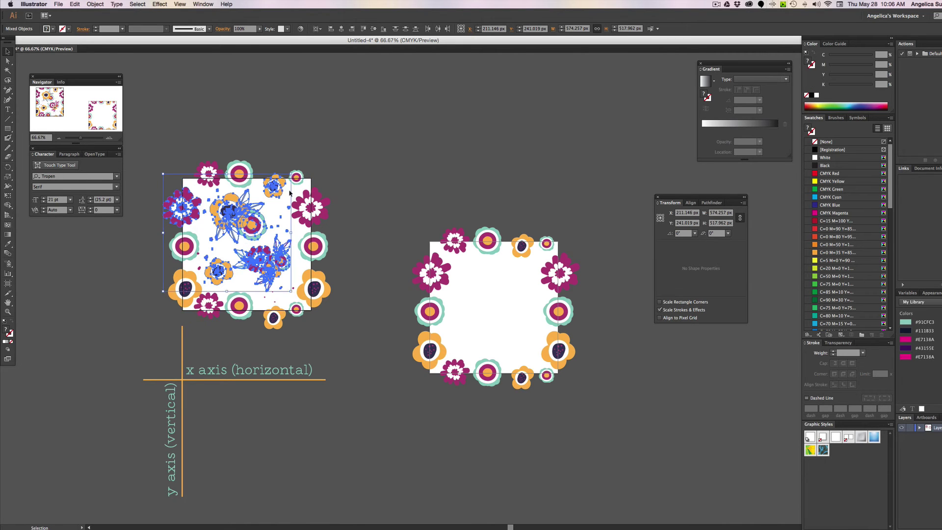
left_click(196, 211, "shift")
mouse_move(264, 295)
left_mouse_down()
mouse_move(282, 305)
mouse_move(321, 294)
mouse_move(273, 294)
left_mouse_up()
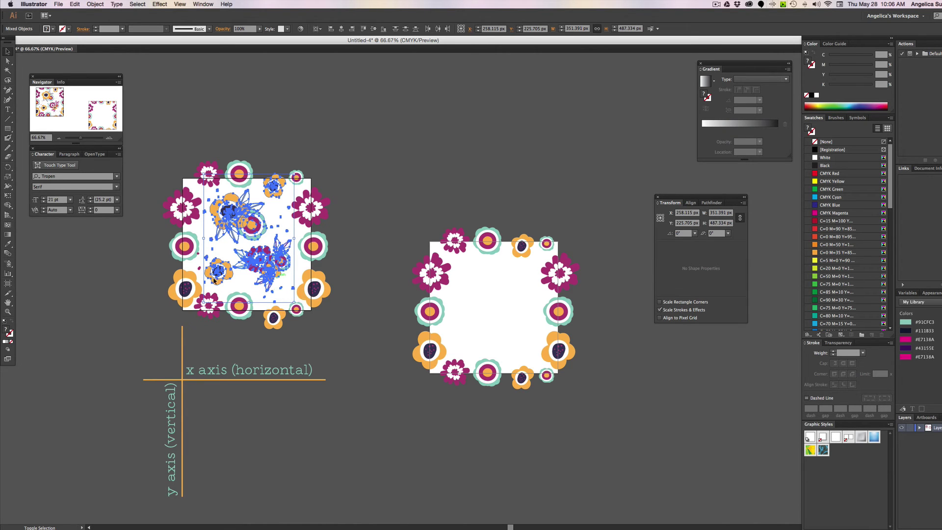
left_click(200, 260, "shift")
left_click(199, 257, "shift")
left_click(200, 257, "shift")
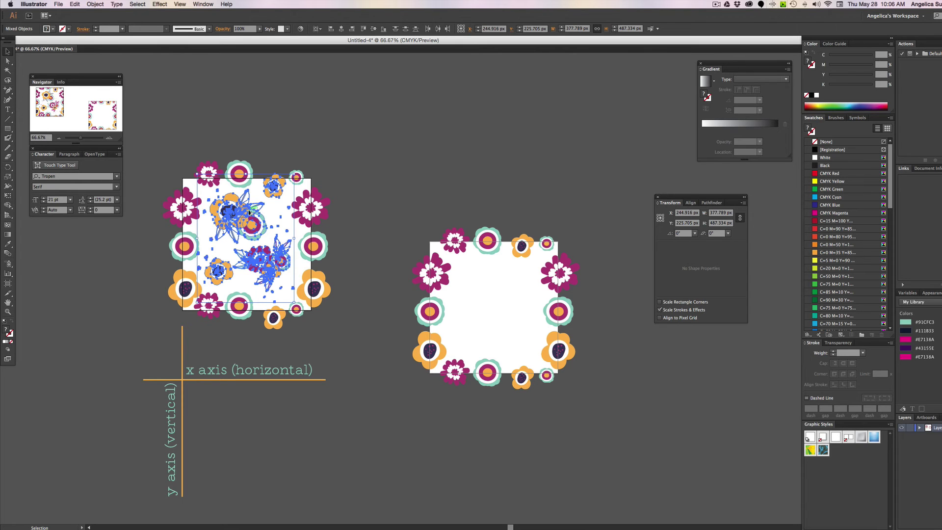
Alt-drag a copy of the interior artwork into the centre of the right tile.
left_click_drag(250, 213, 498, 280)
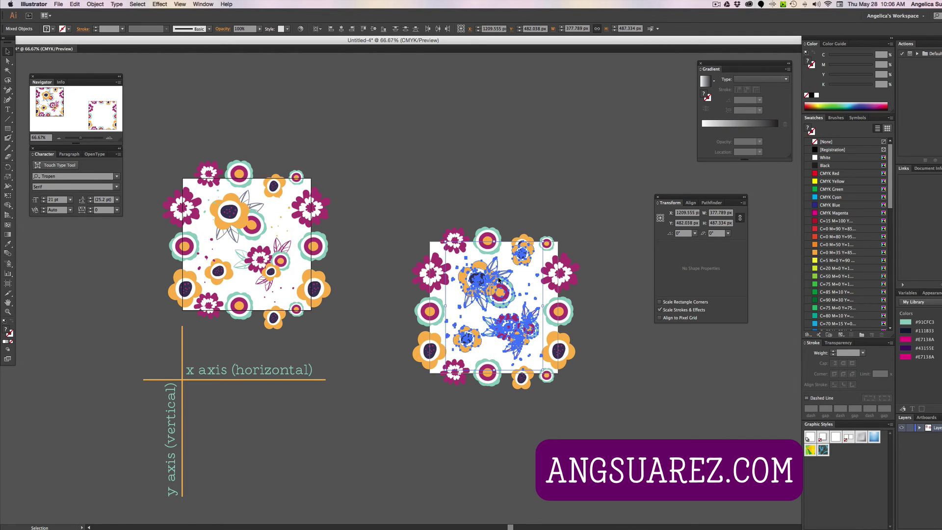
left_click(531, 206)
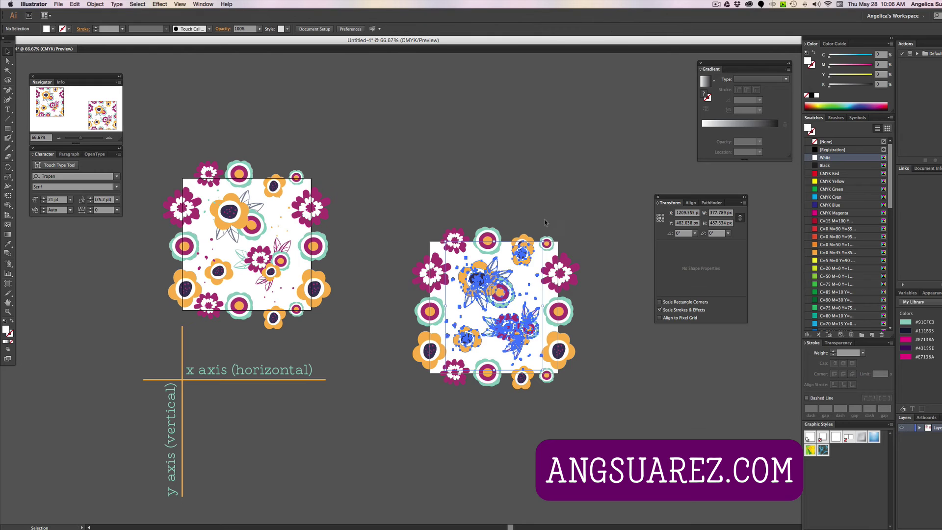
left_click(526, 258)
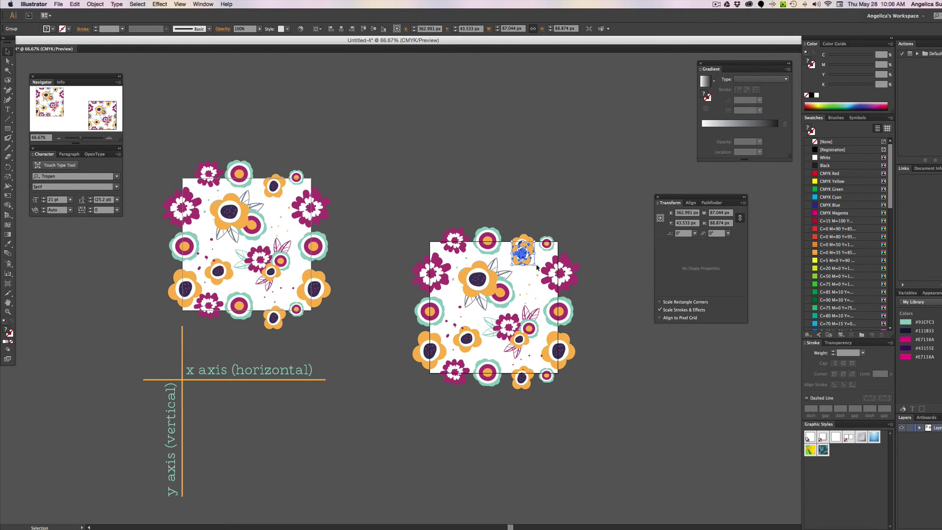
left_click(536, 266)
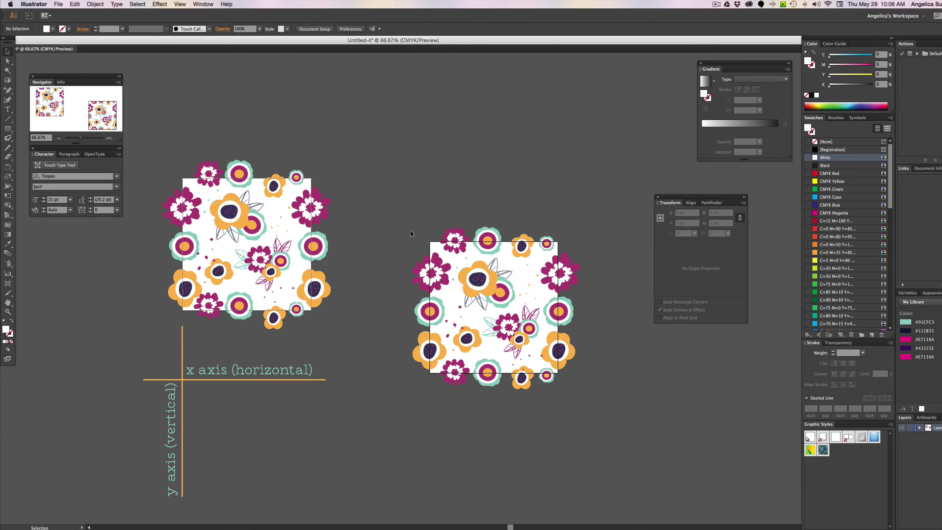
Draw an exact 500 × 500 px square over the second tile and set its fill to None.
scroll(418, 236, "right", 3)
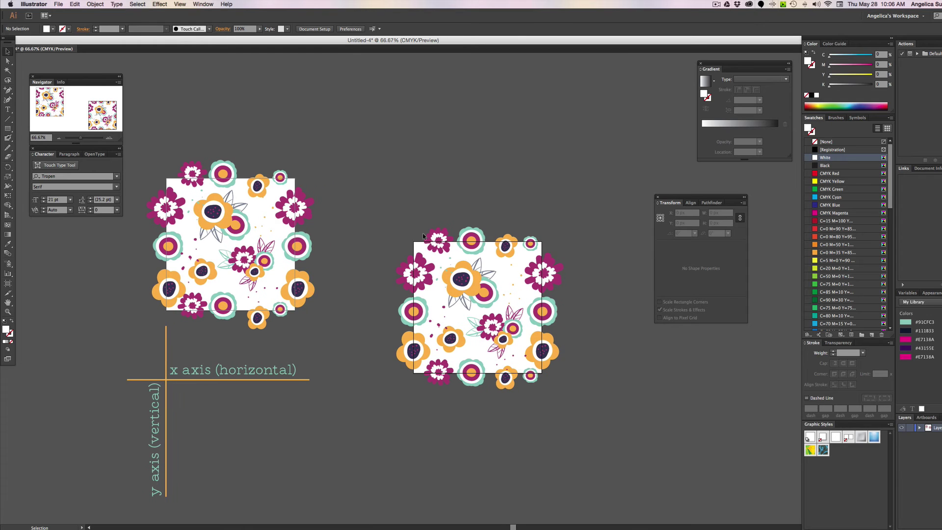
scroll(423, 236, "right", 2)
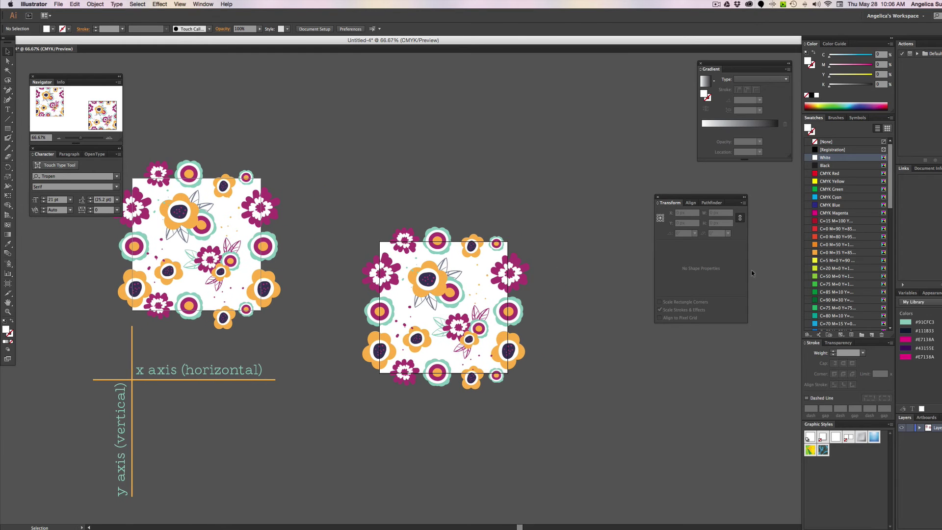
scroll(421, 232, "right", 2)
scroll(877, 168, "down", 10)
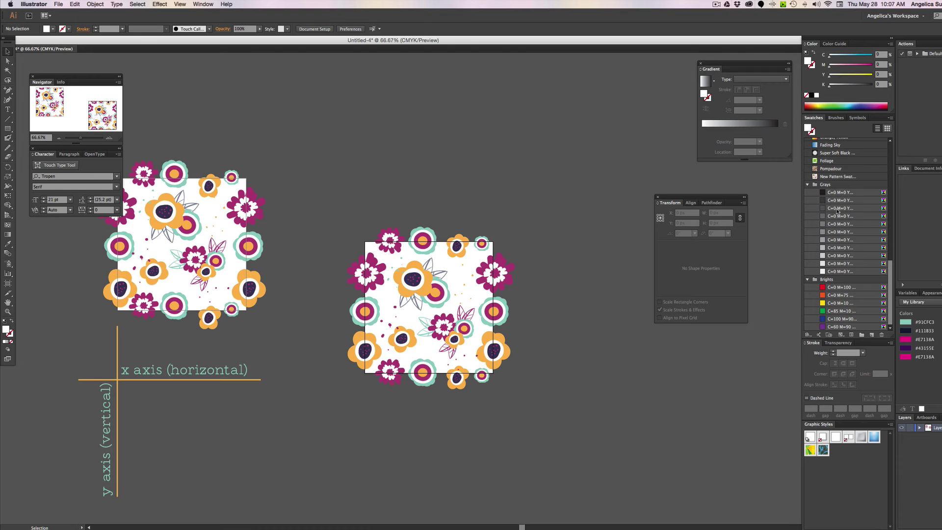
left_click(8, 129)
left_click(362, 200)
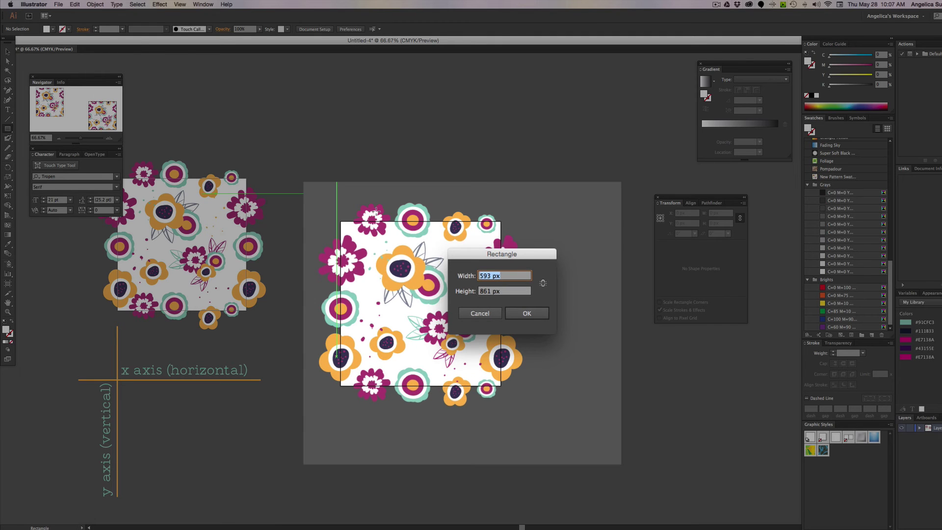
type("500")
key("Tab")
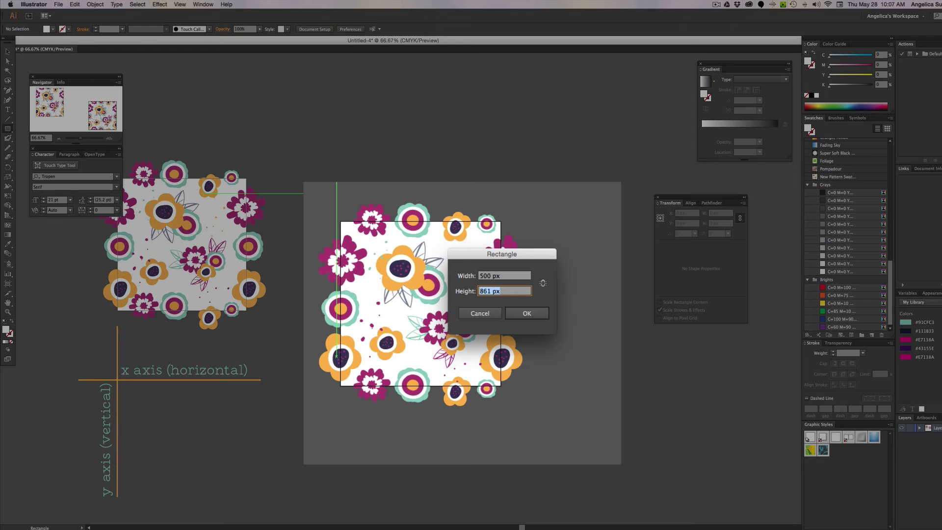
type("500 px")
key("Return")
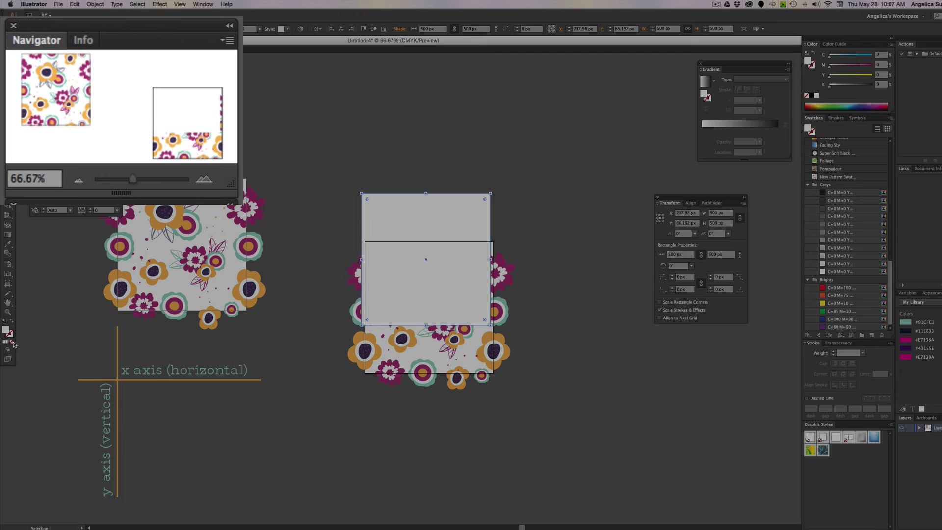
left_click(12, 343)
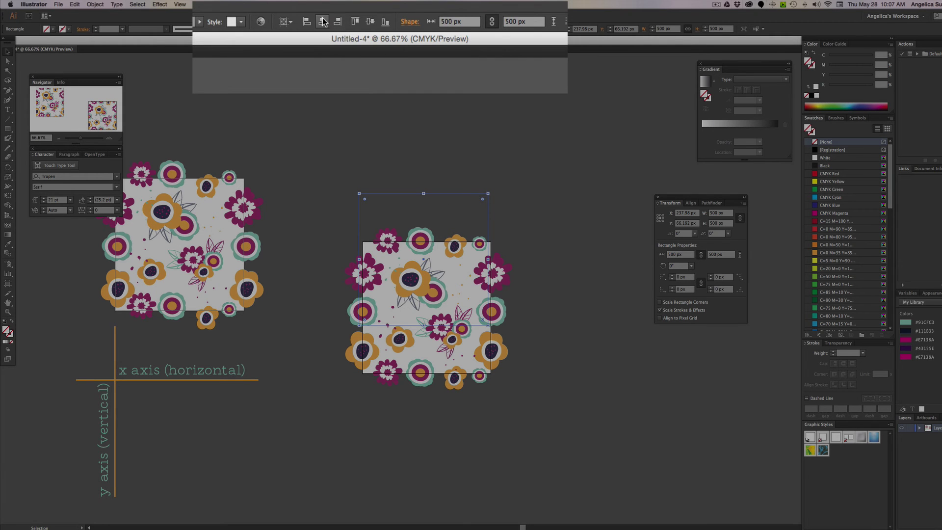
Center the square horizontally and vertically on the artboard, then reselect it by its edge.
left_click(286, 25)
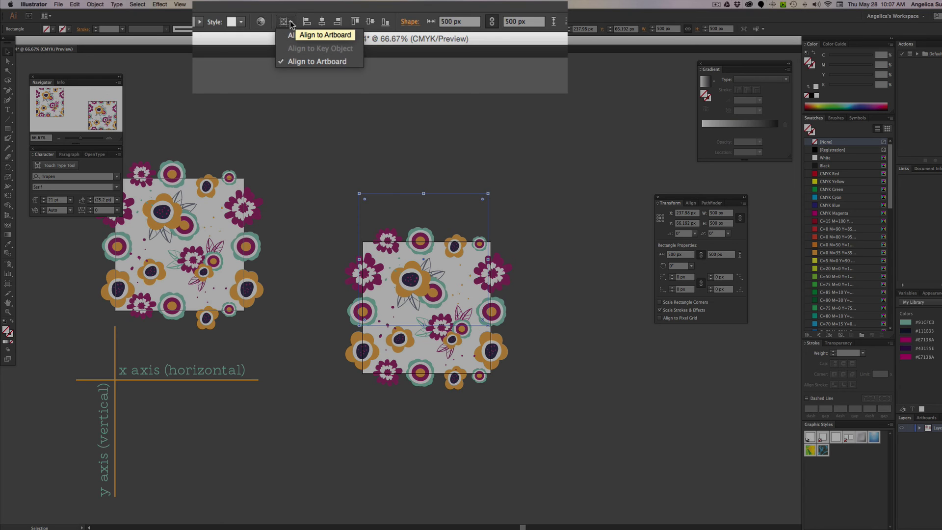
left_click(293, 61)
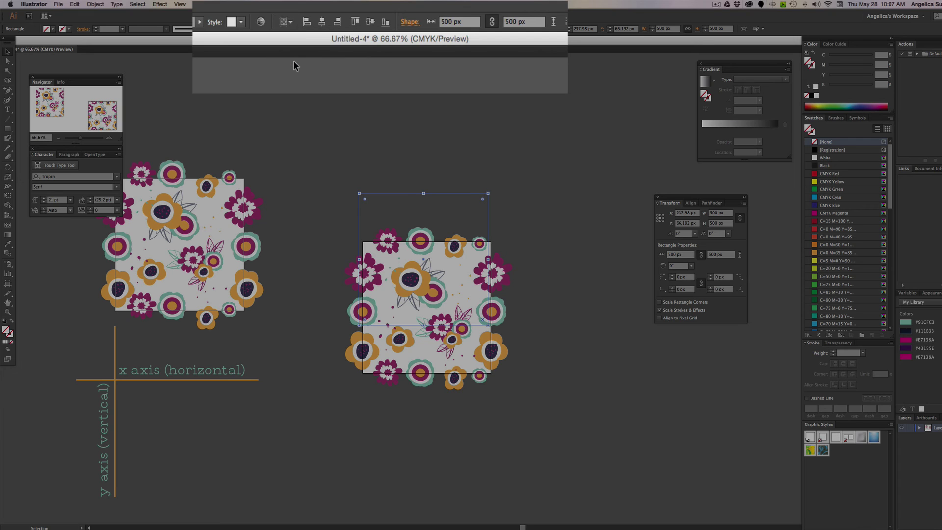
left_click(320, 22)
left_click(372, 23)
left_click(410, 171)
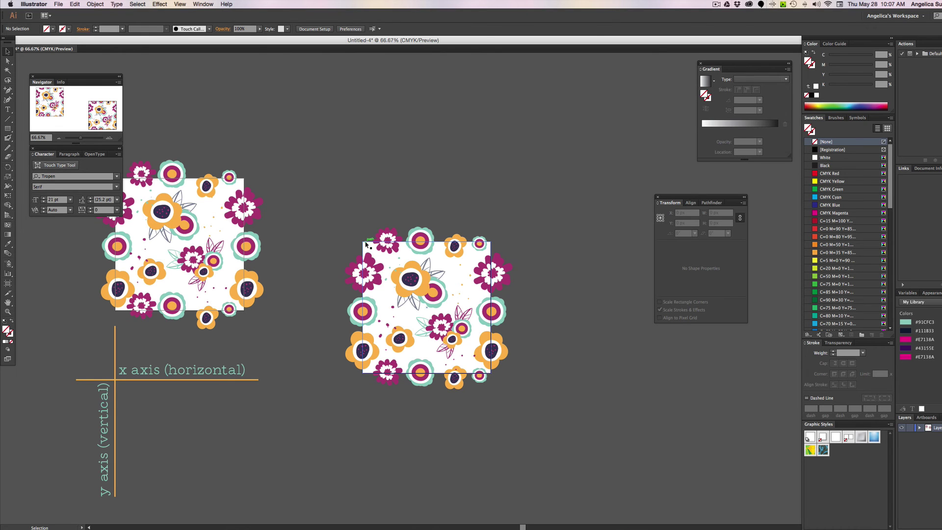
left_click(365, 244)
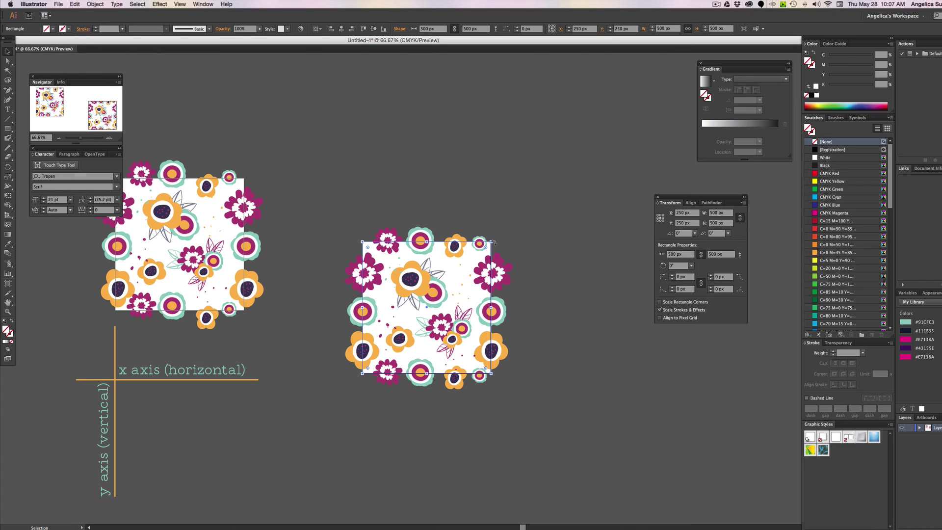
Send the unfilled square to the back, behind the flower artwork.
right_click(367, 243)
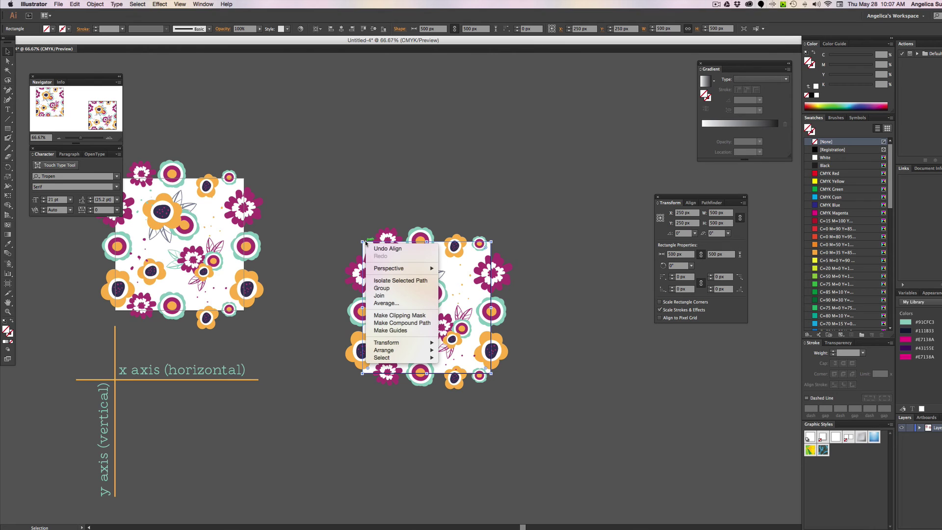
mouse_move(427, 351)
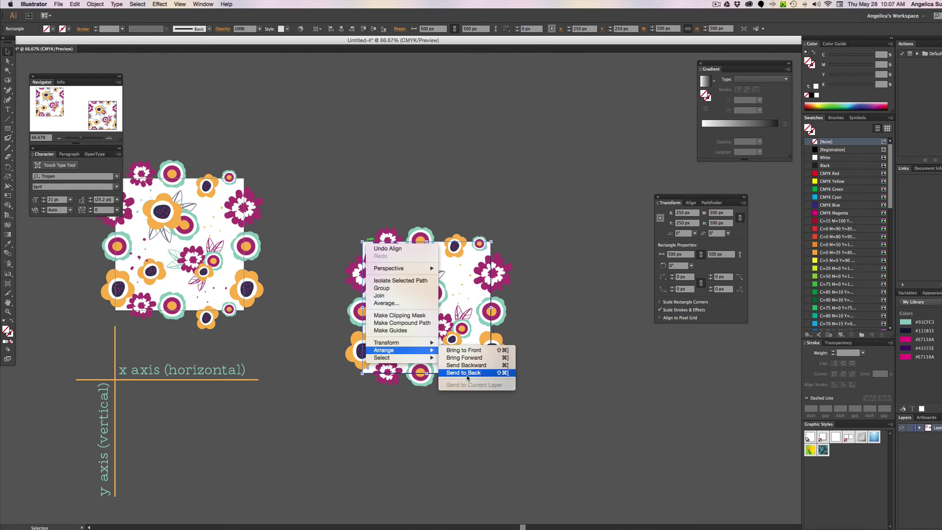
left_click(467, 374)
left_click(352, 191)
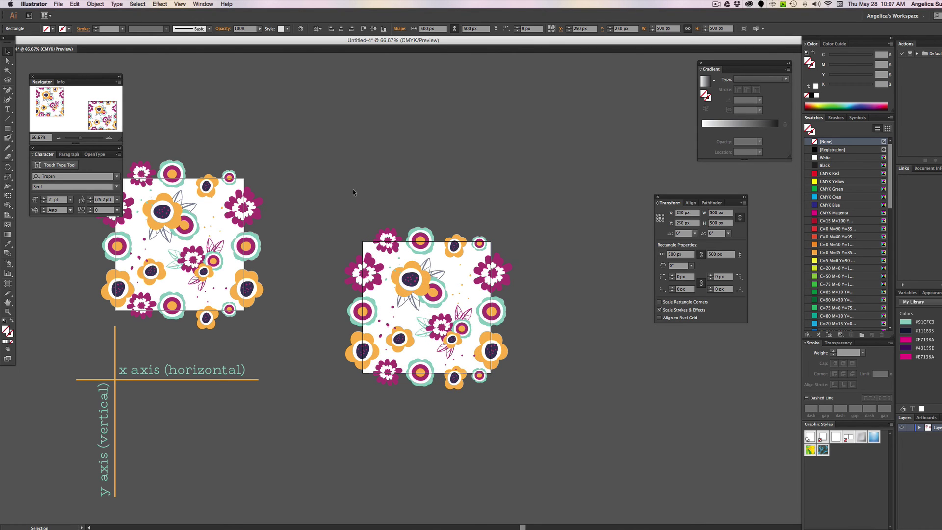
Select the whole flower tile and drag it into the Swatches panel as a new pattern.
left_click_drag(327, 196, 588, 411)
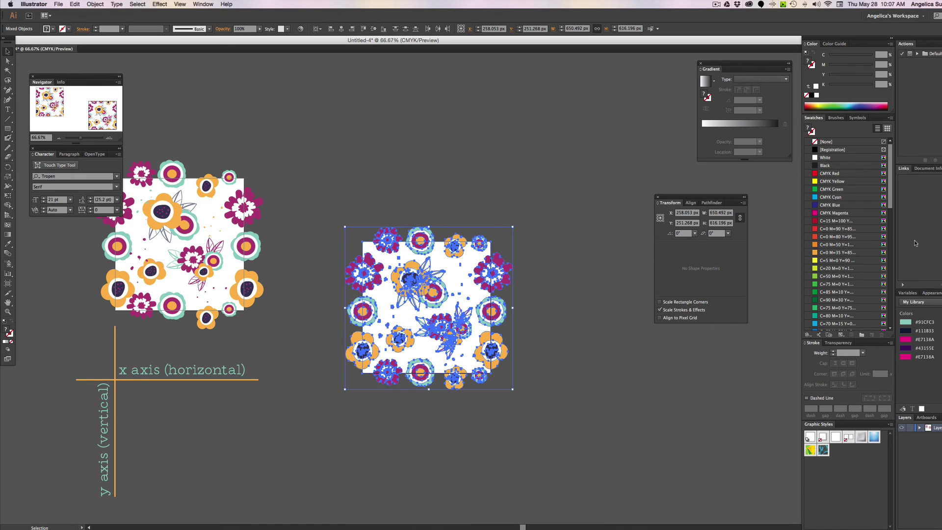
scroll(866, 233, "down", 10)
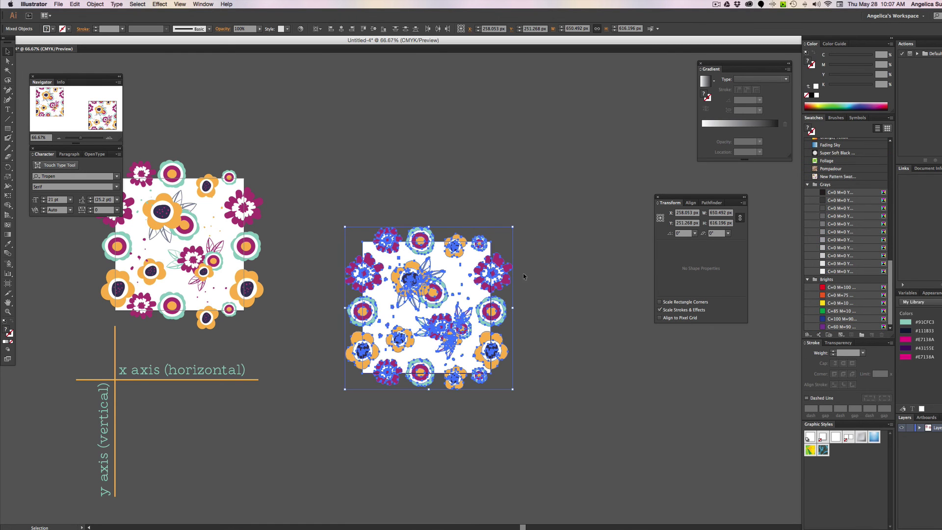
left_click_drag(510, 271, 820, 183)
left_click_drag(579, 228, 546, 218)
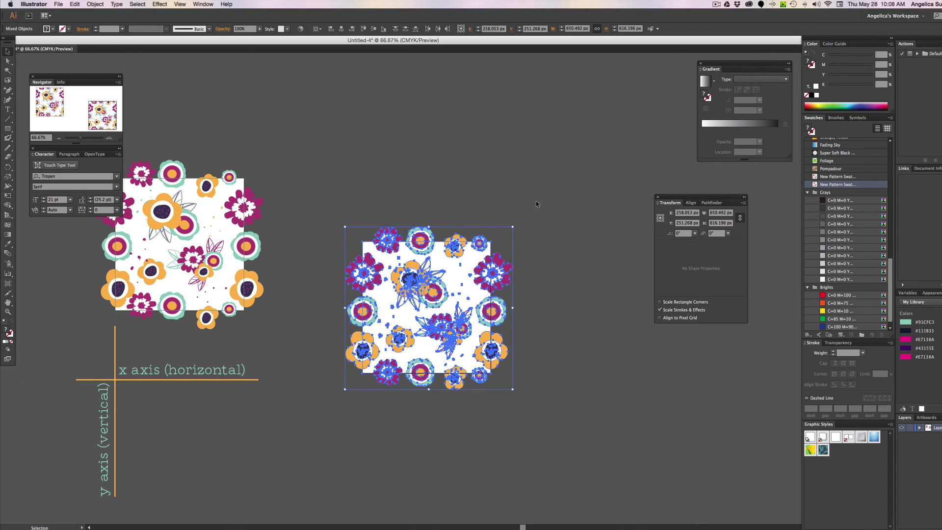
left_click(536, 201)
scroll(536, 202, "right", 10)
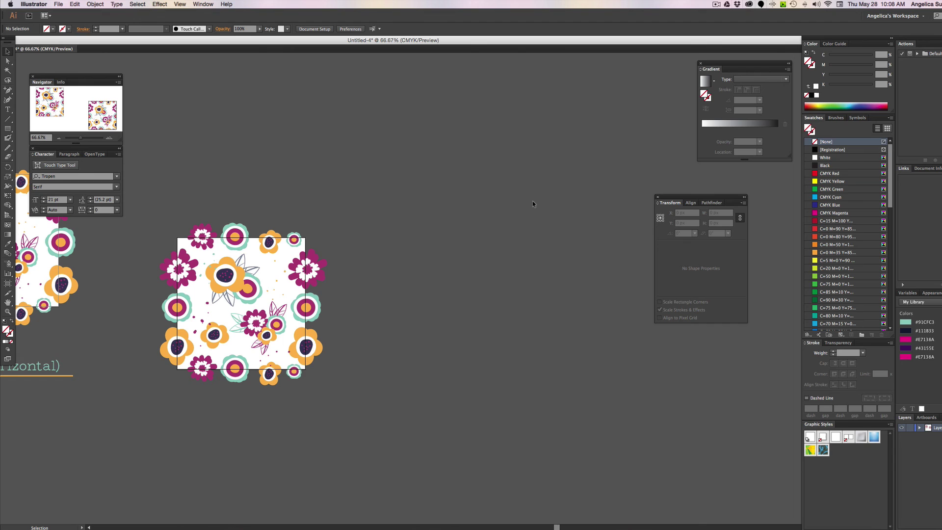
Draw a tall 899.955 × 1421.929 px test rectangle and fill it with the new flower pattern.
left_click(7, 128)
left_click_drag(376, 90, 607, 464)
scroll(838, 307, "down", 10)
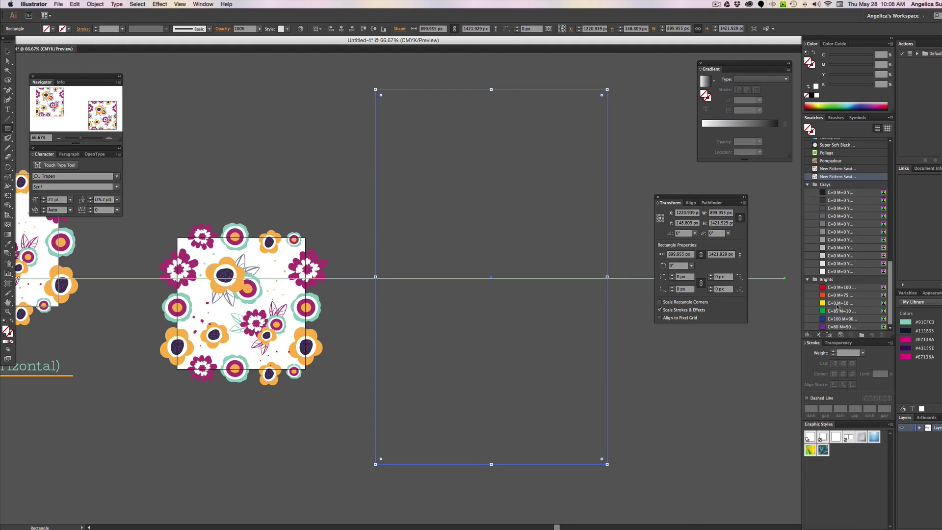
left_click(863, 178)
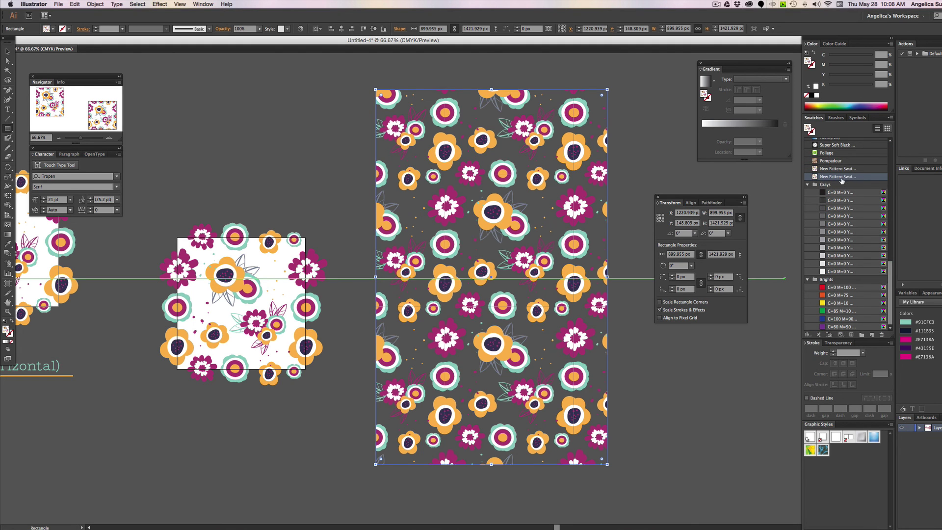
key("z")
scroll(577, 165, "right", 5)
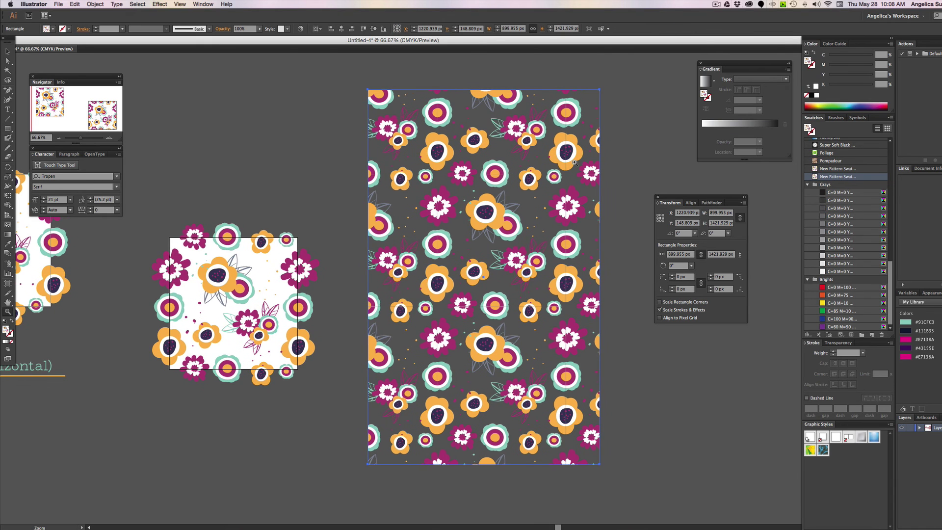
scroll(575, 162, "right", 10)
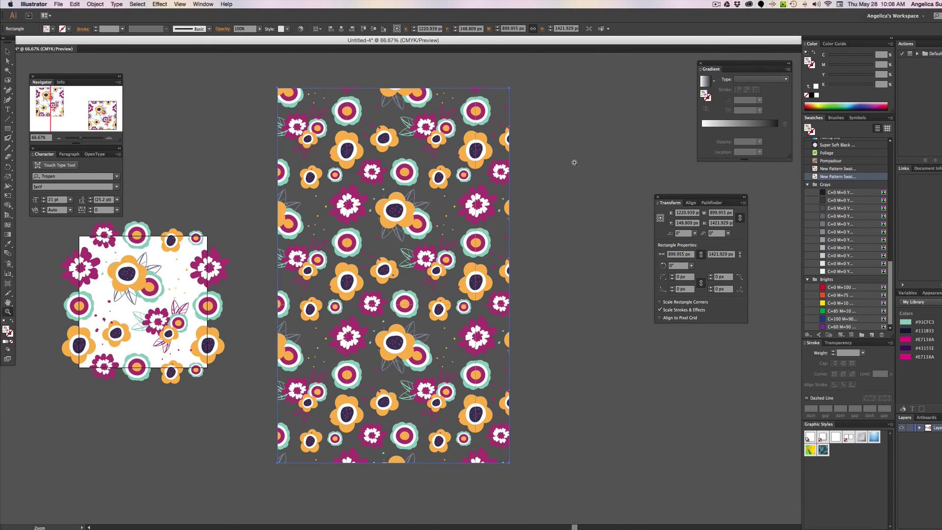
Zoom into the upper part of the pattern, then back out to the whole rectangle.
left_click_drag(405, 140, 577, 247)
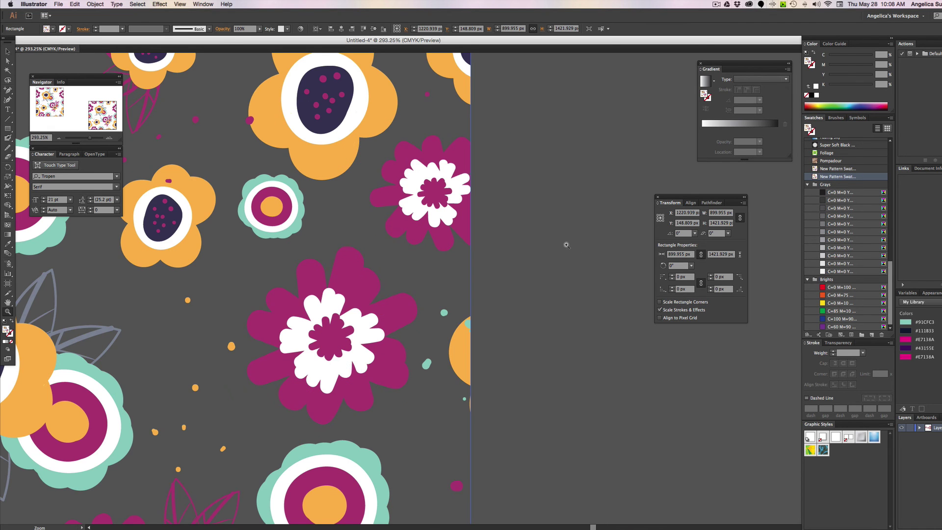
scroll(541, 236, "left", 2)
scroll(542, 237, "left", 5)
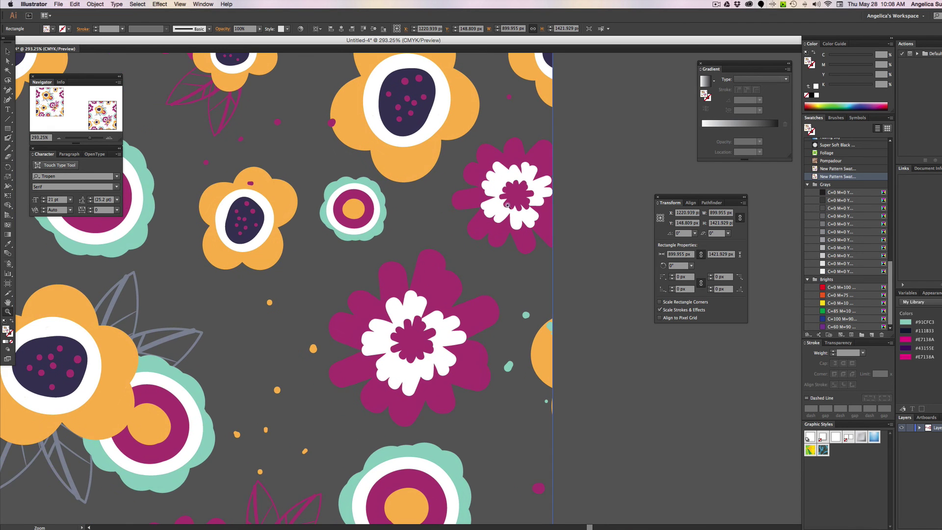
scroll(408, 254, "up", 3)
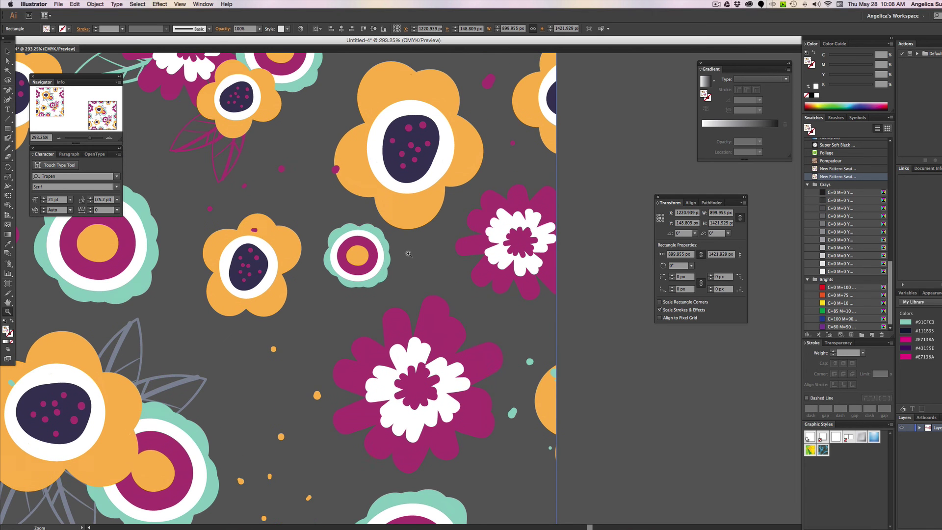
scroll(407, 255, "up", 5)
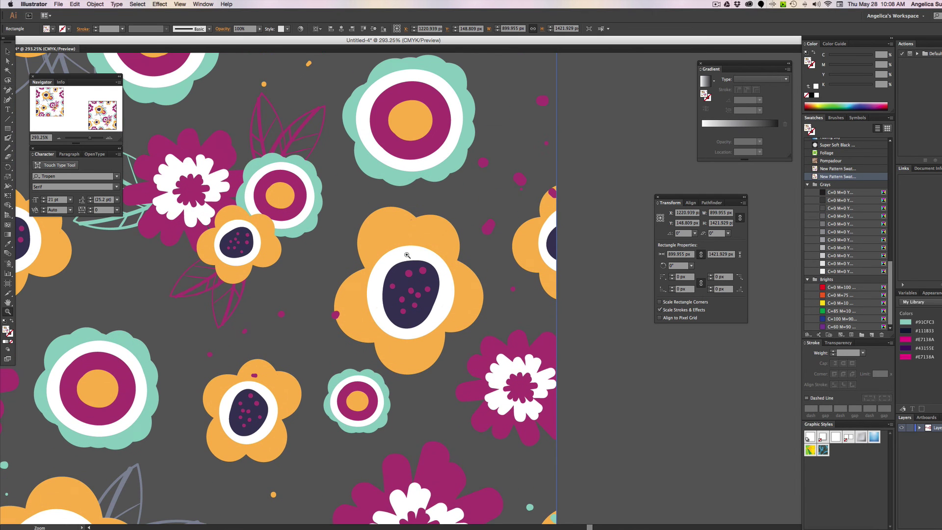
key("super+minus")
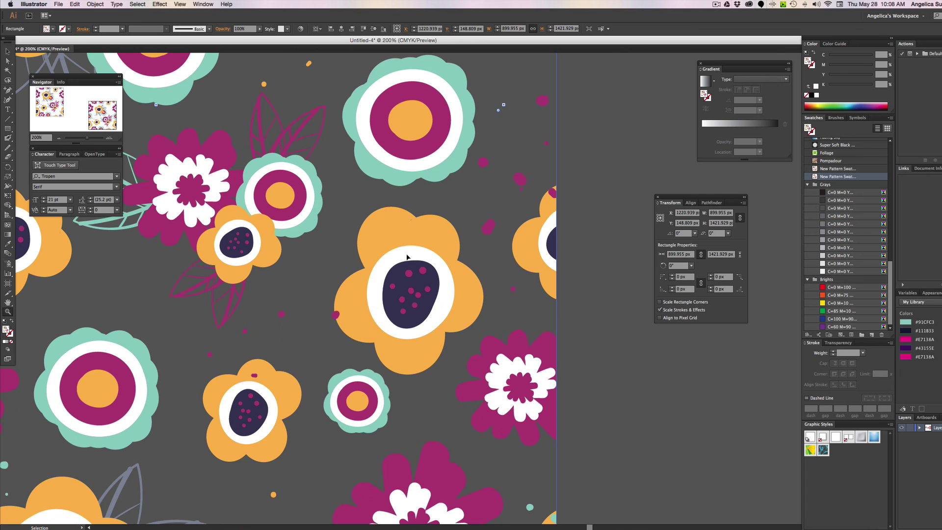
left_click(231, 275, "alt")
left_click(393, 295, "alt")
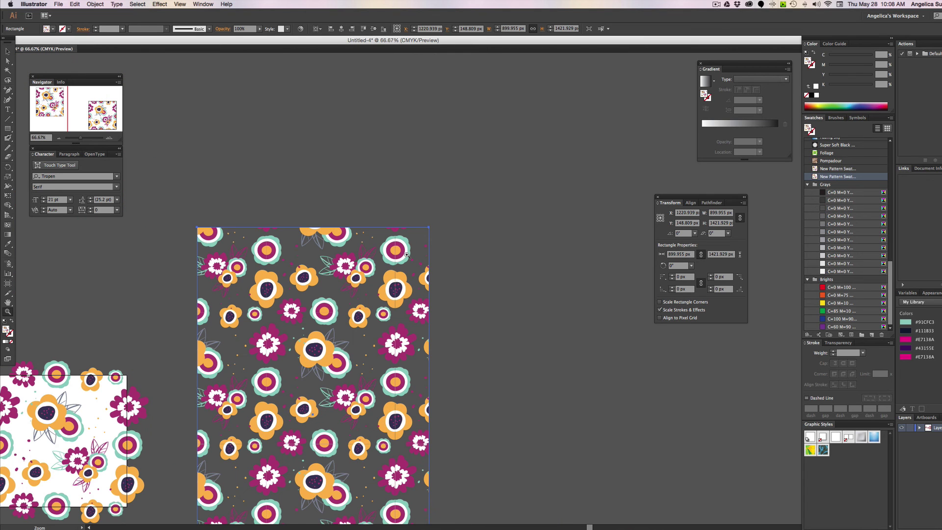
scroll(395, 293, "down", 8)
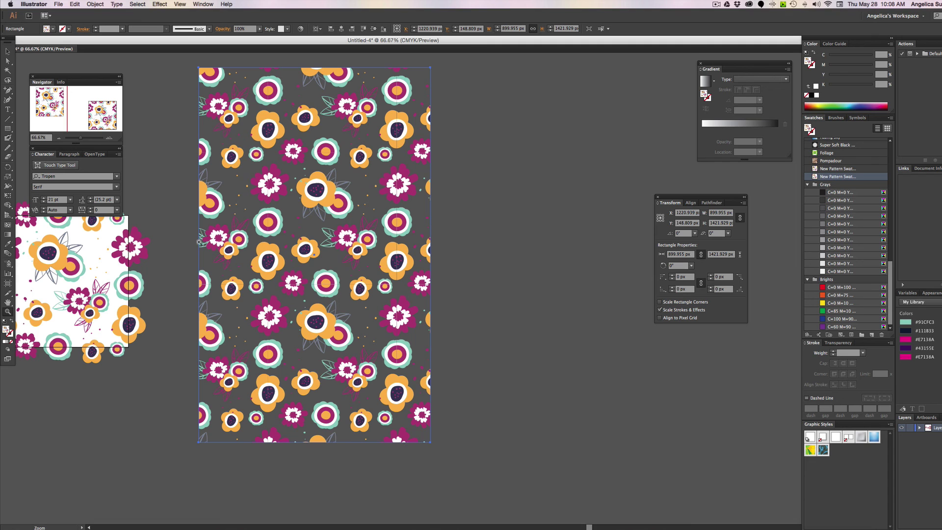
Zoom progressively into one flower's edge in the middle to check for seams, then zoom out.
left_click_drag(265, 271, 525, 335)
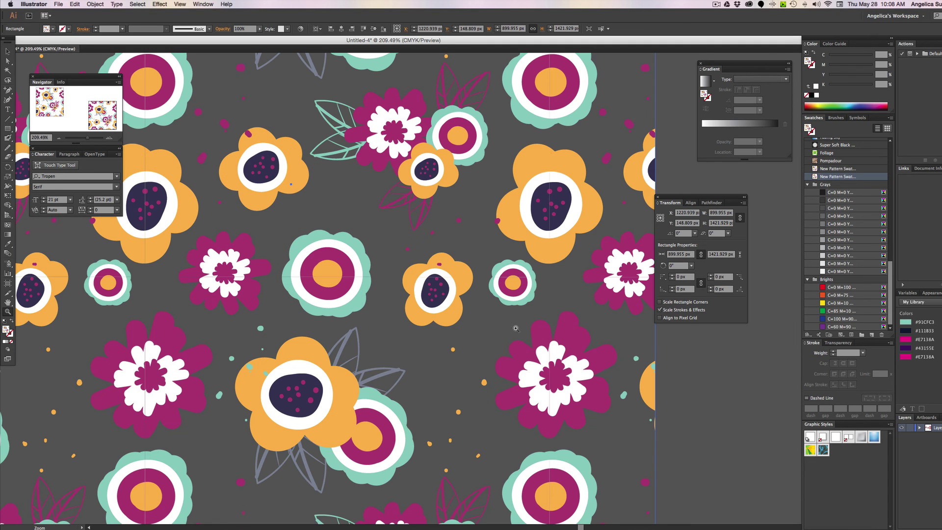
left_click_drag(231, 230, 521, 321)
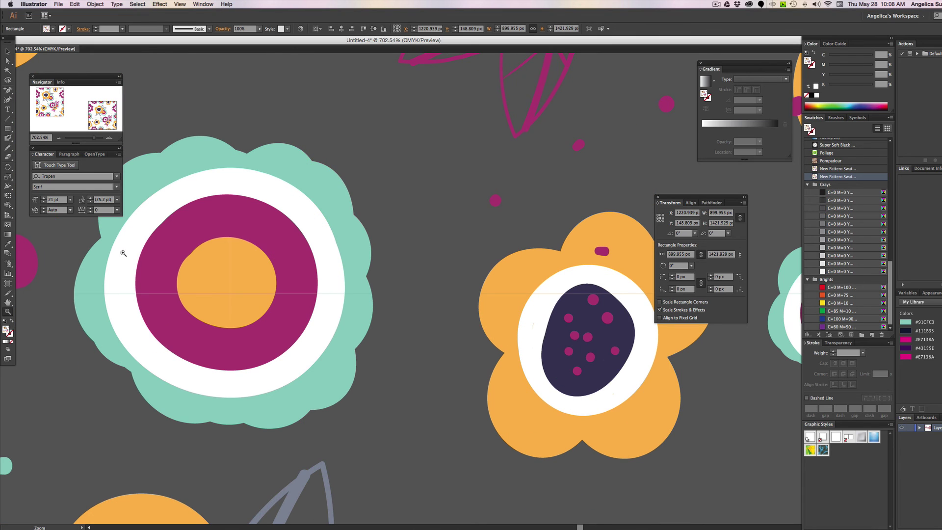
left_click_drag(122, 252, 335, 357)
left_click_drag(278, 206, 493, 360)
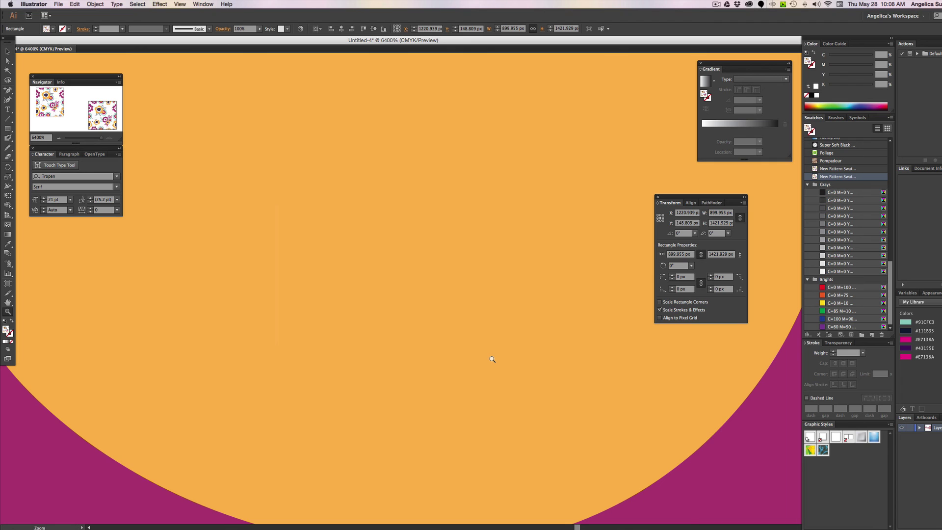
key("v")
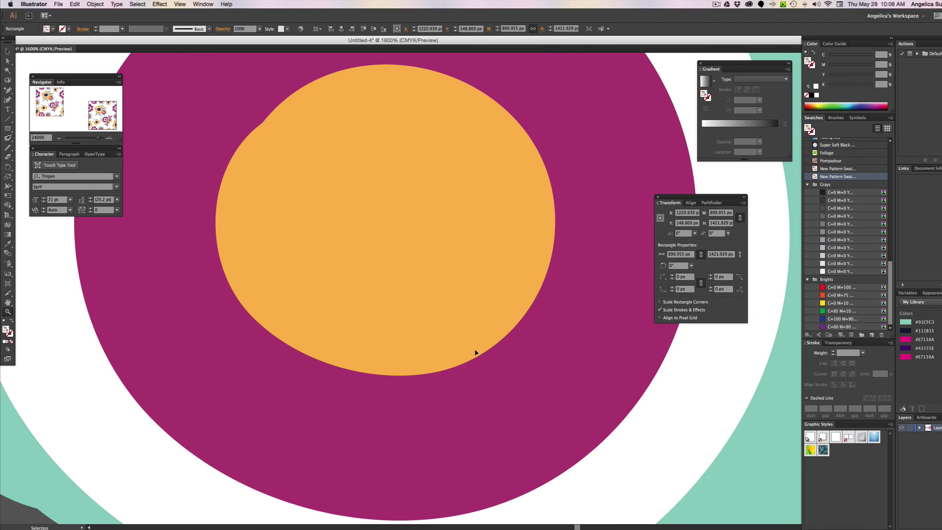
key("super+minus")
key("super+minus")
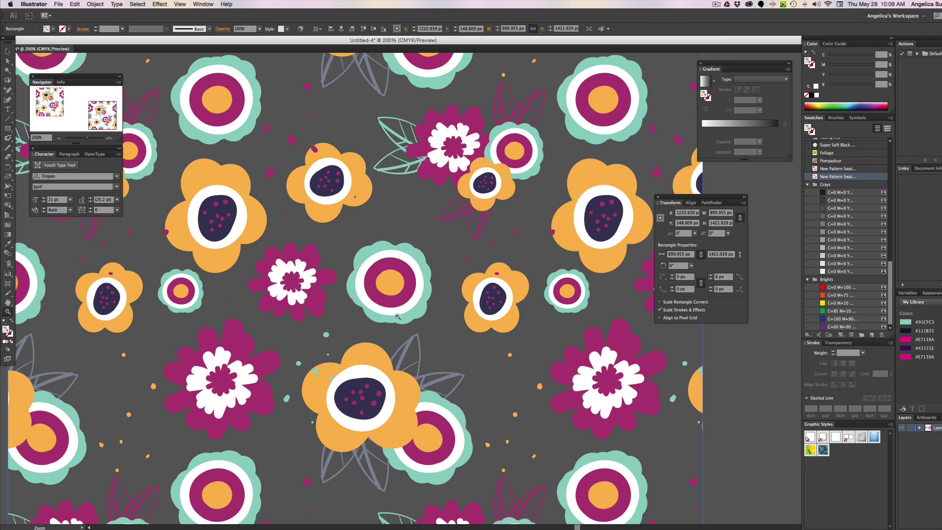
Return to the Selection tool and zoom out to 66.67% to show the whole test rectangle.
left_click(8, 52)
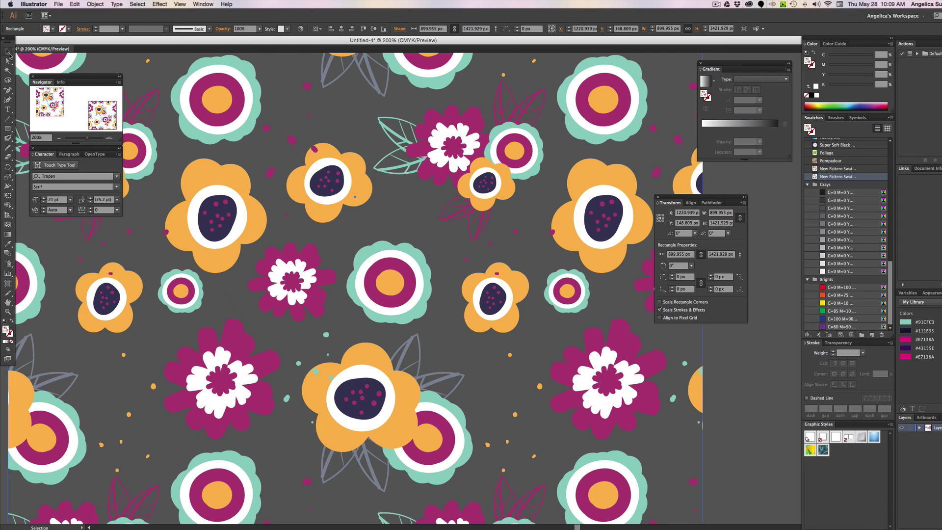
key("super+minus")
key("super+minus")
key("super+minus")
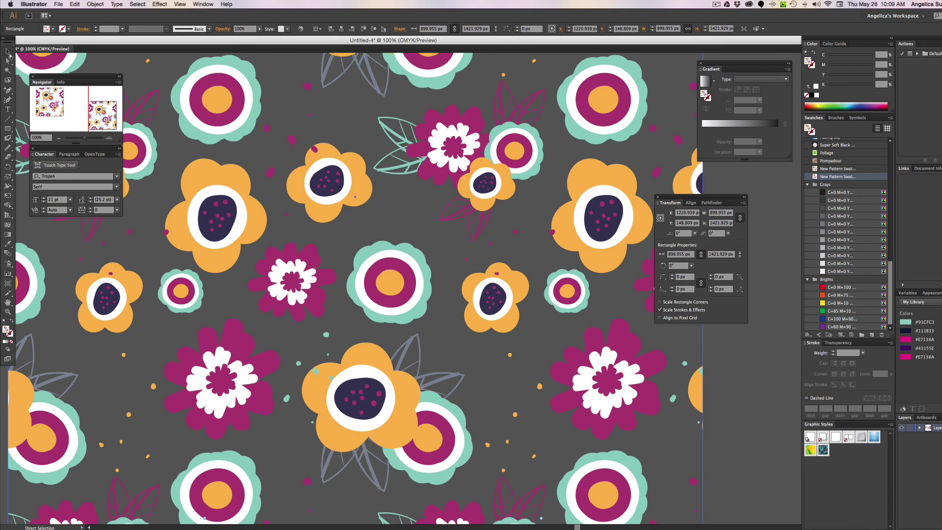